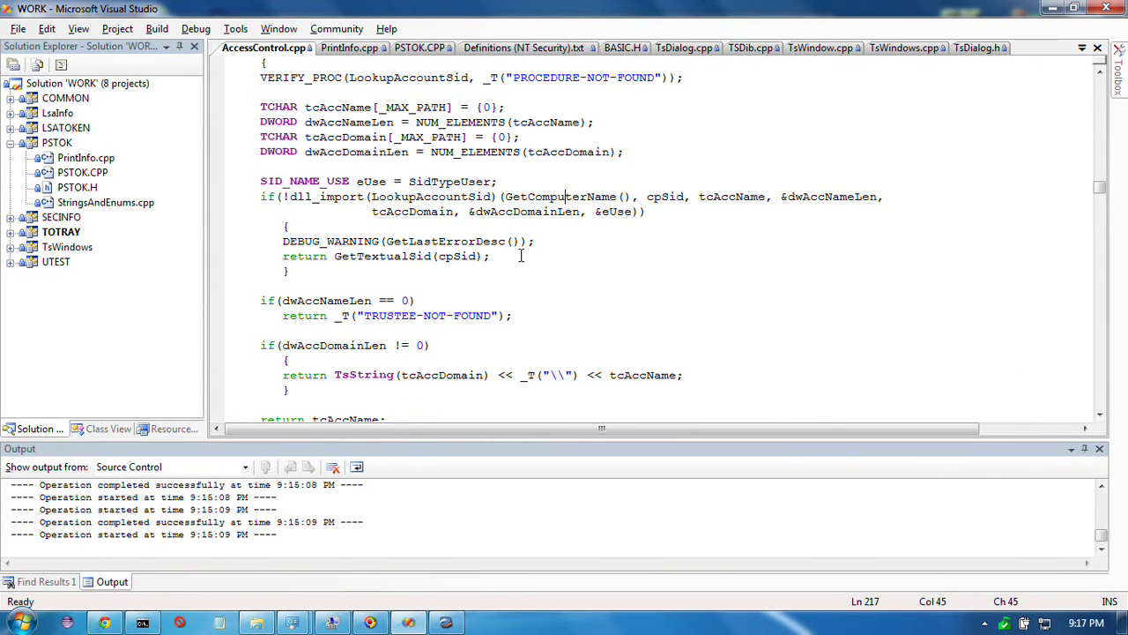
Switch to the Document Explorer and read the LookupAccountSid parameter descriptions, highlighting "target computer" under lpSystemName
key(alt+Tab)
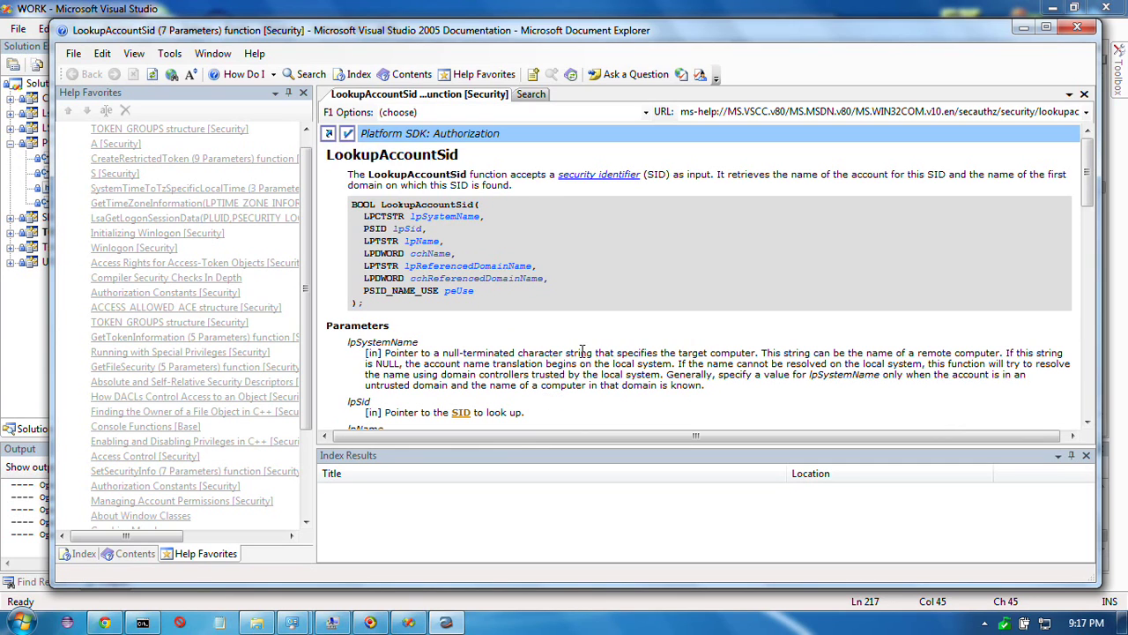
scroll(582, 353, down, 2)
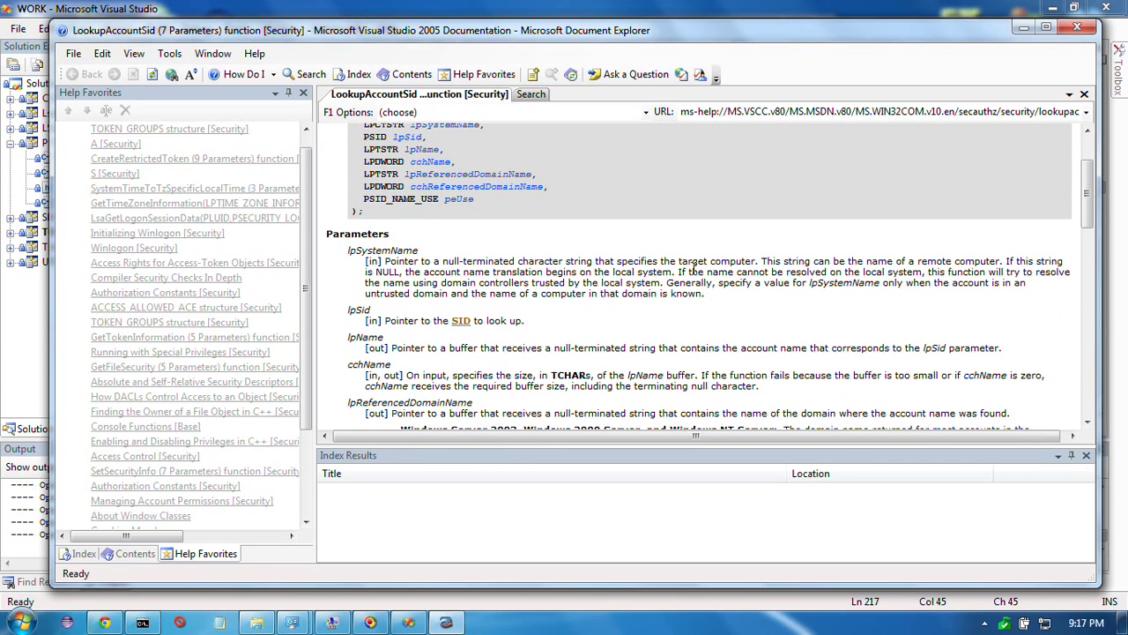
drag(719, 255, 727, 263)
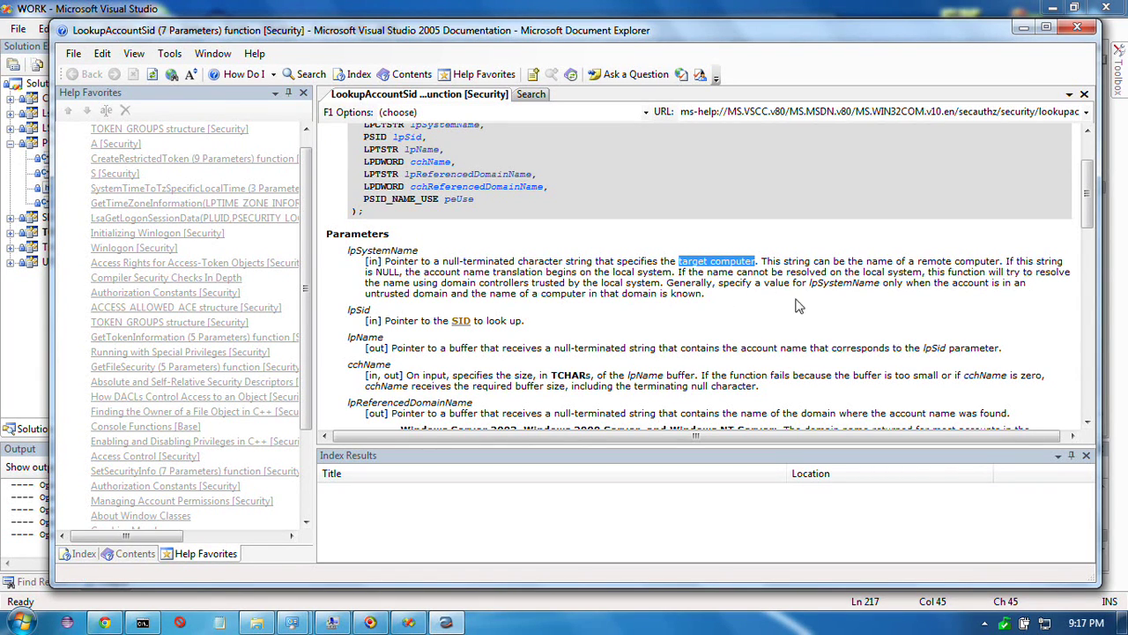
scroll(594, 297, down, 1)
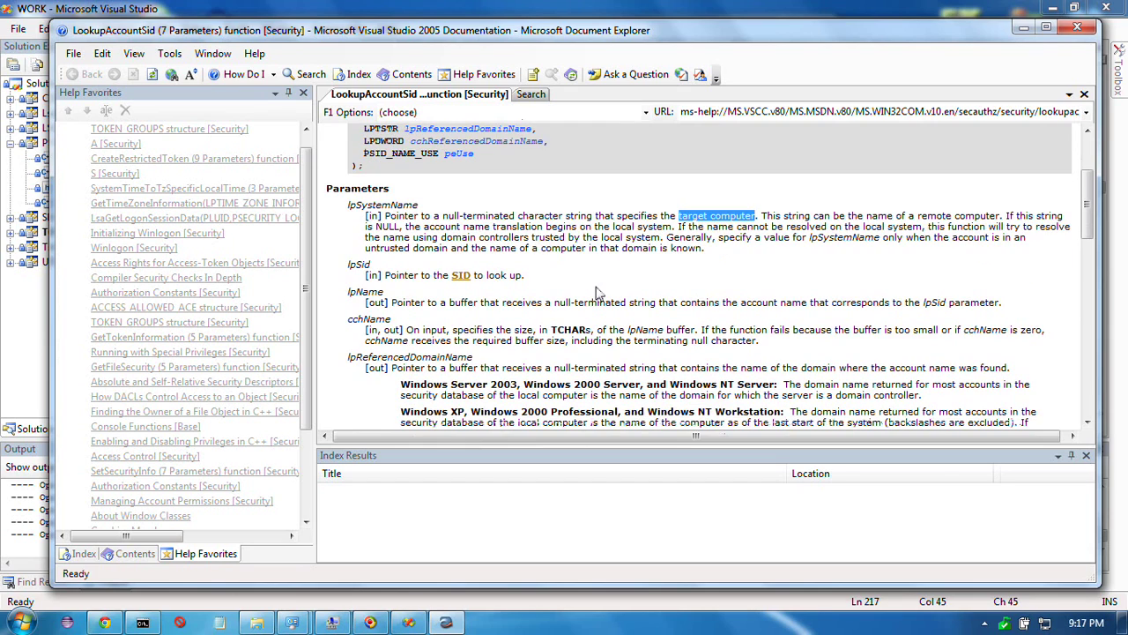
scroll(597, 291, down, 1)
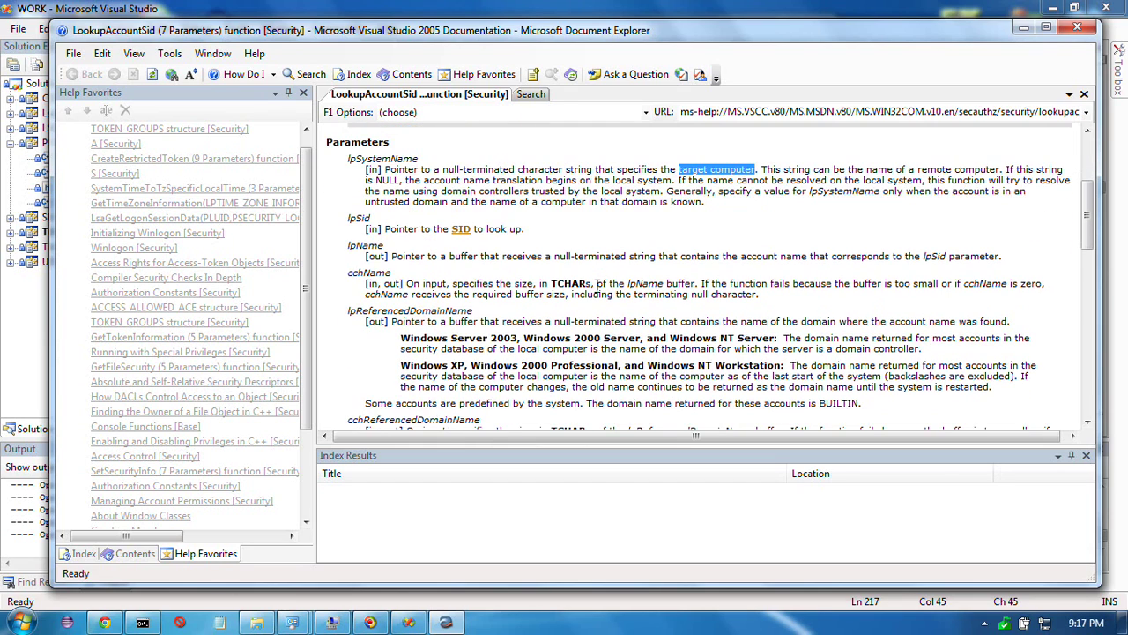
scroll(595, 284, down, 2)
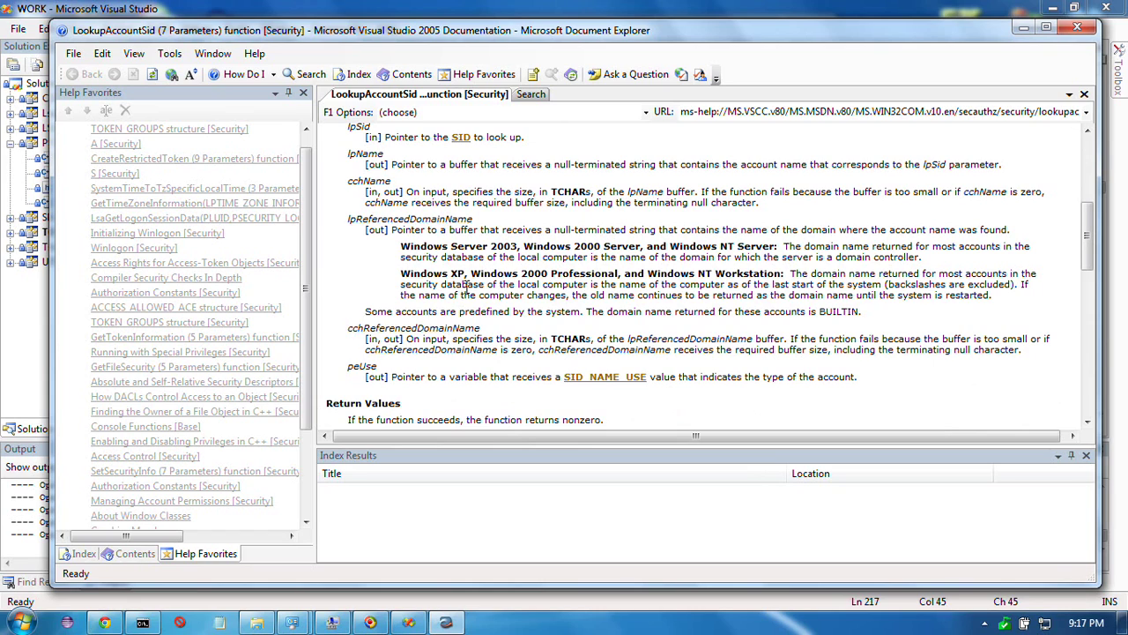
scroll(467, 284, up, 2)
Highlight the tcAccDomain argument in AccessControl.cpp and compare it with the lpReferencedDomainName description in the LookupAccountSid documentation
key(alt+Tab)
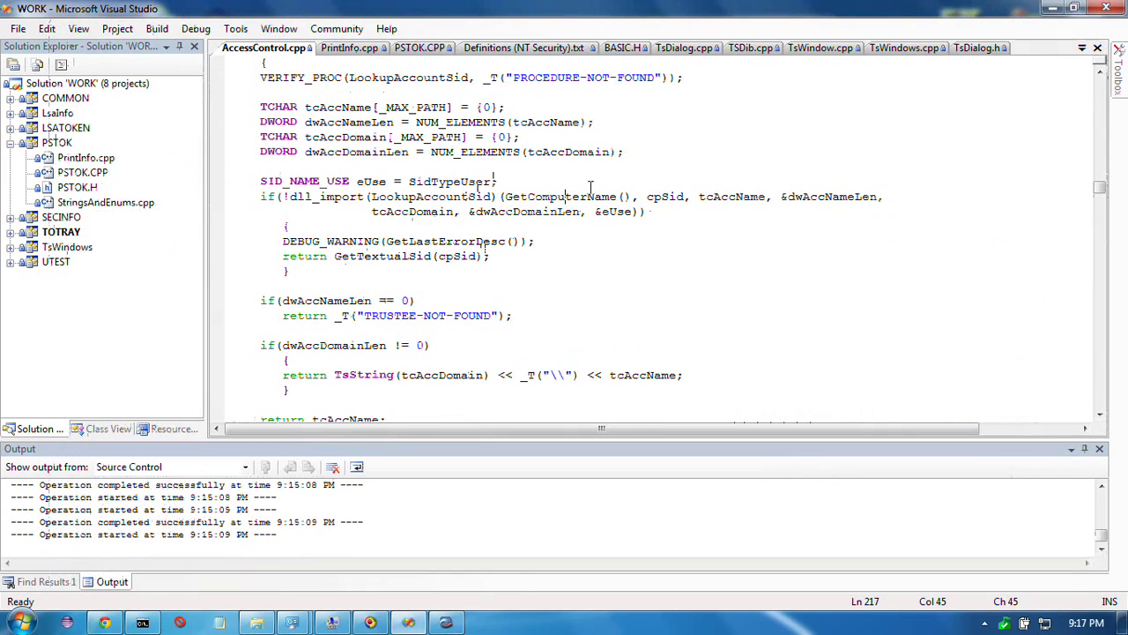
drag(372, 213, 457, 218)
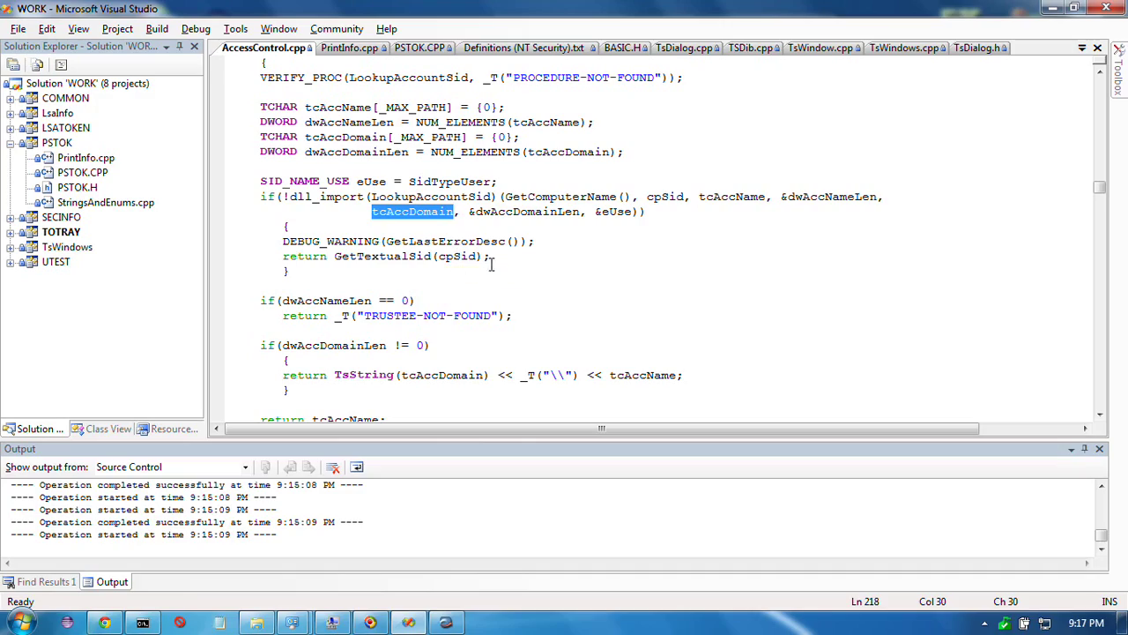
key(F1)
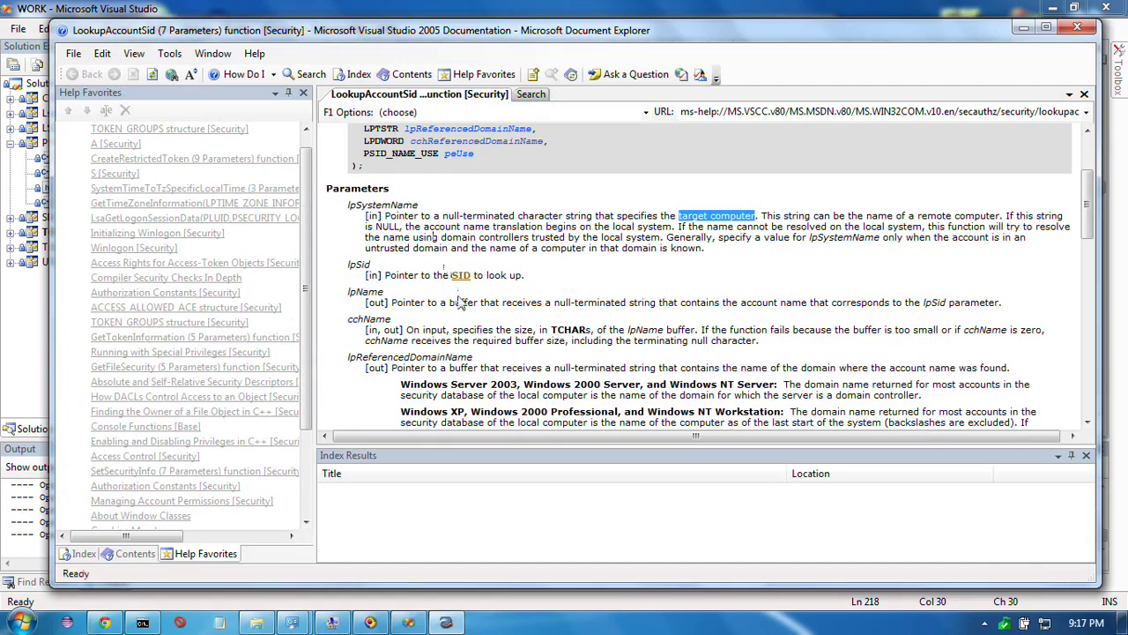
scroll(456, 320, down, 3)
scroll(456, 320, down, 3)
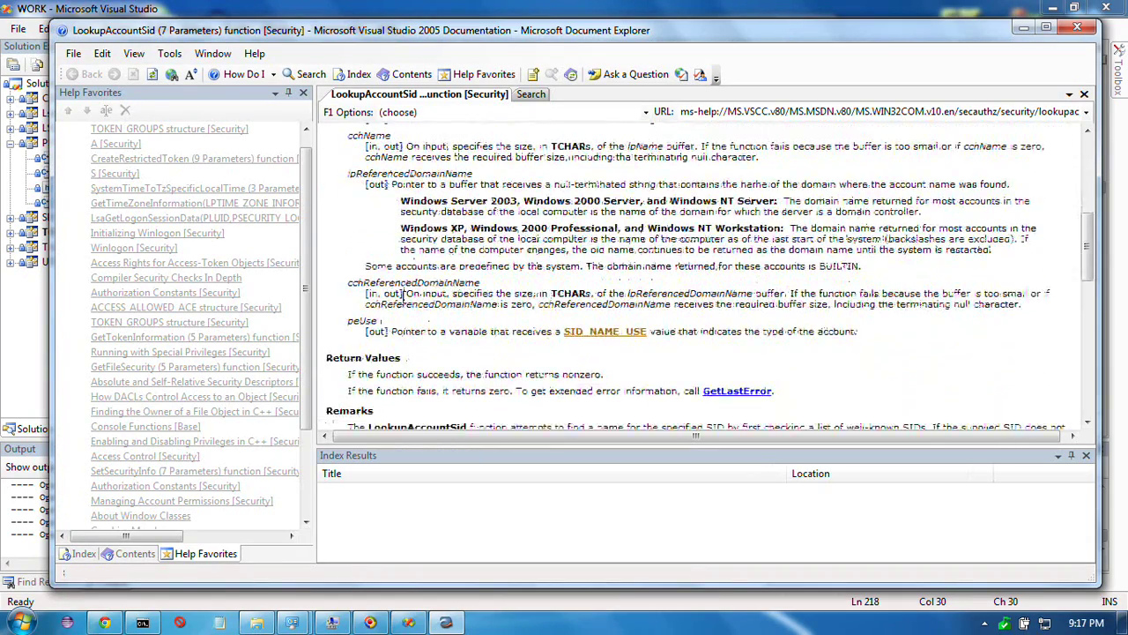
scroll(388, 278, up, 8)
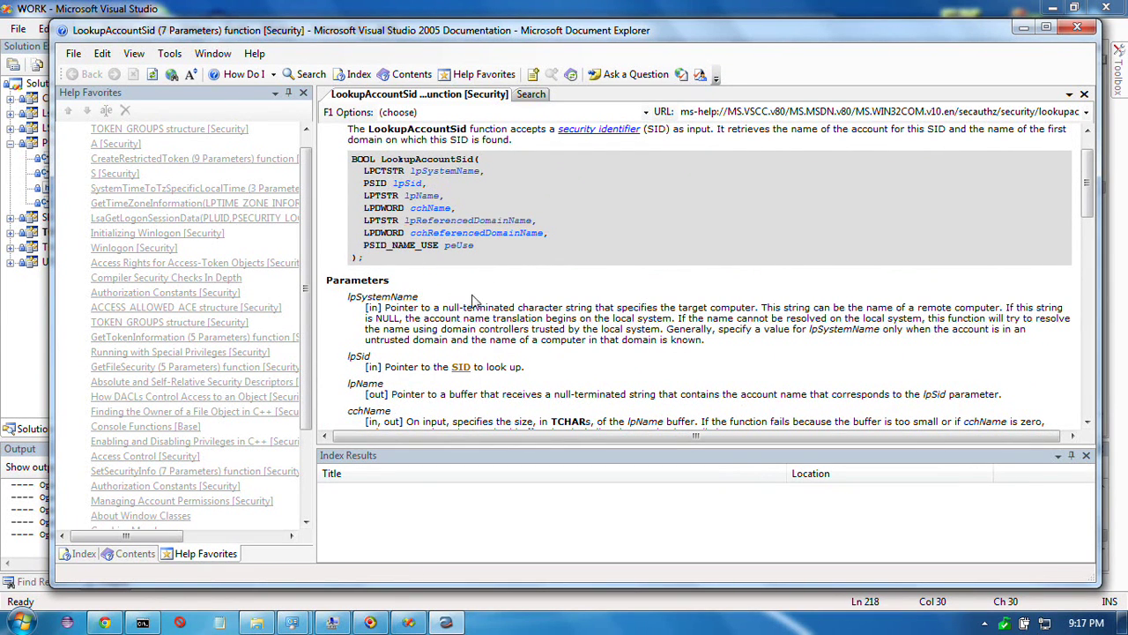
Switch to the Select Users search results and examine which accounts and built-in security principals have a folder, including Administrator and ANONYMOUS LOGON
key(alt+Tab)
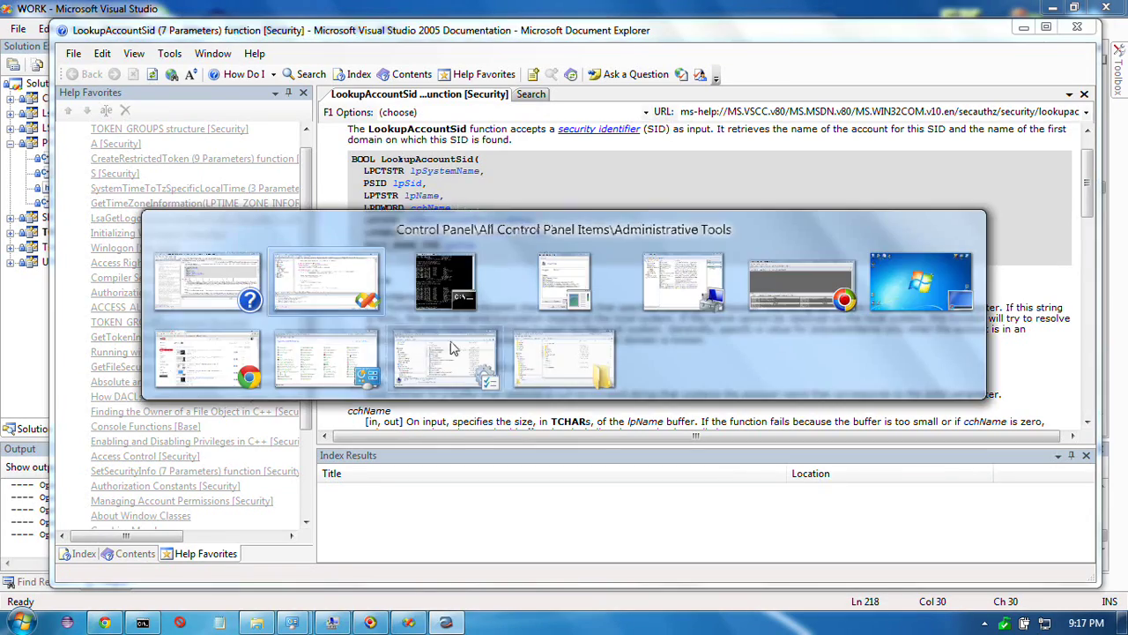
key(alt+Tab)
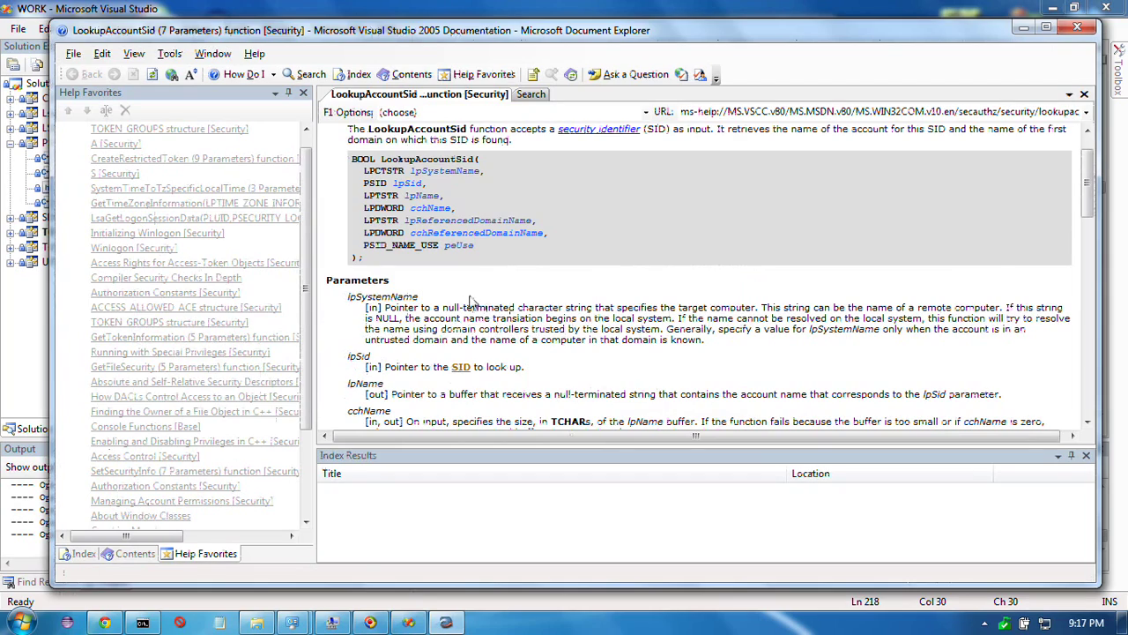
key(alt+Tab)
key(alt+Tab)
key(alt+Tab)
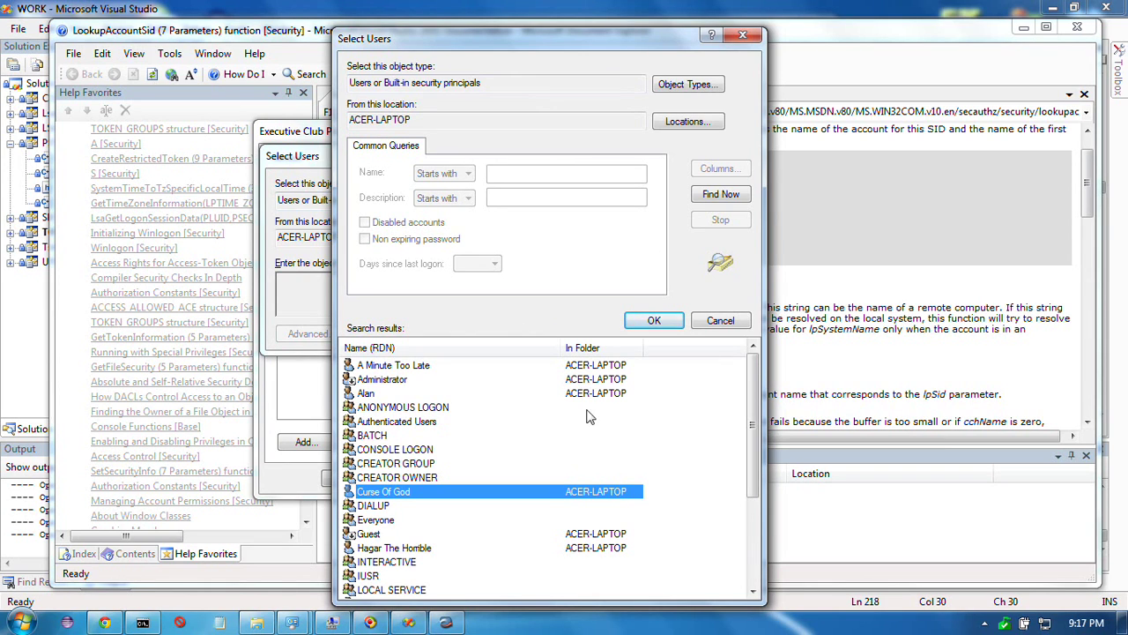
click(585, 379)
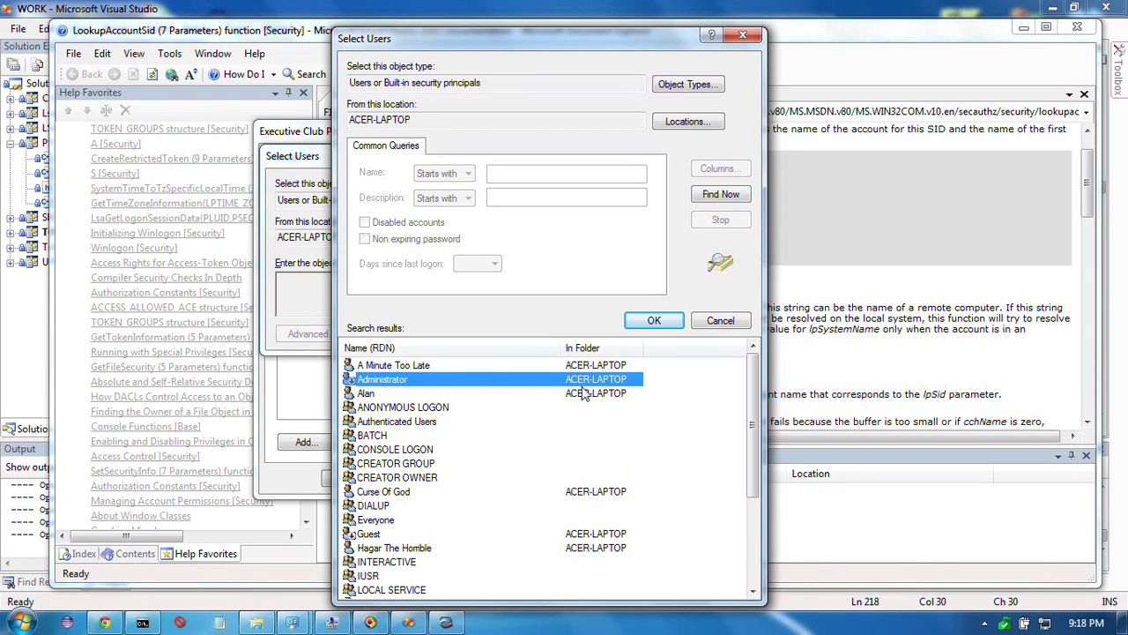
scroll(582, 459, down, 3)
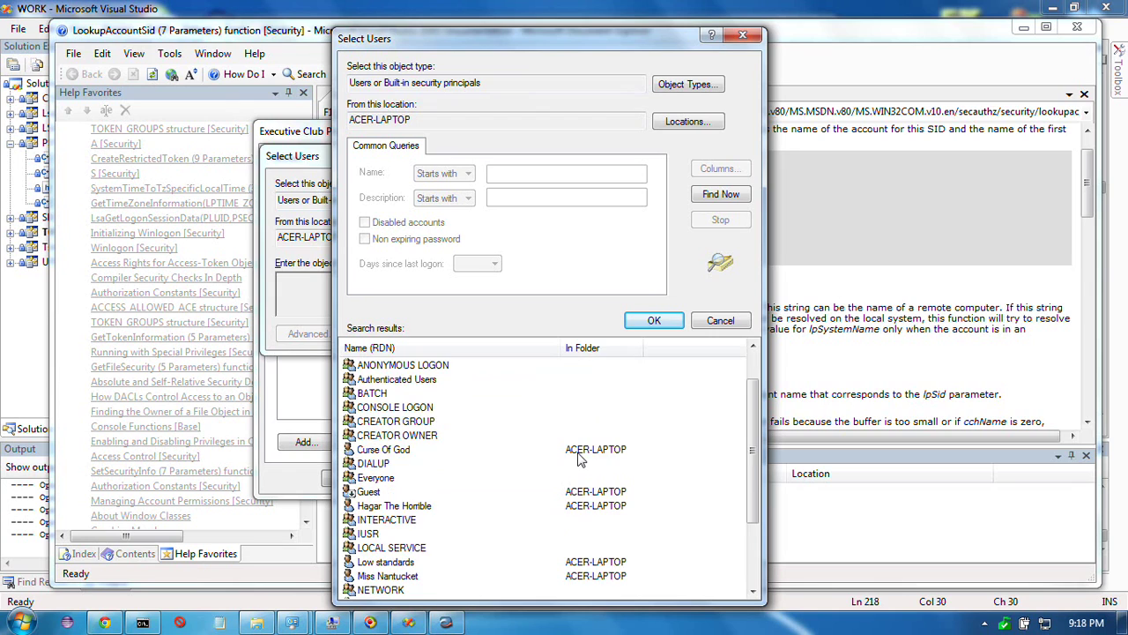
scroll(584, 461, down, 1)
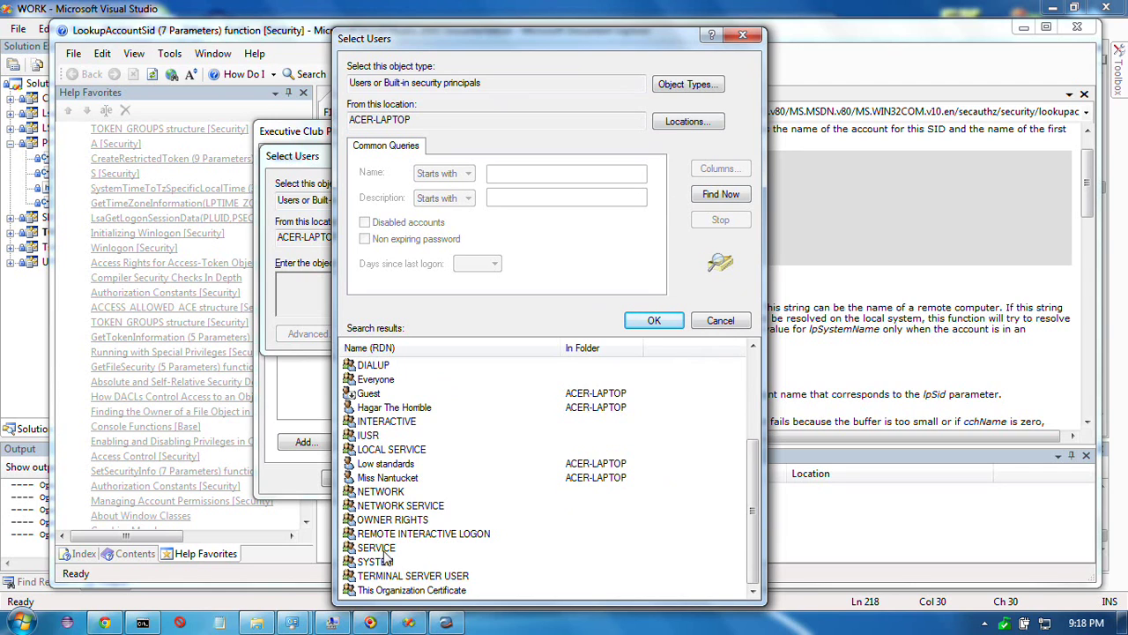
scroll(385, 481, up, 4)
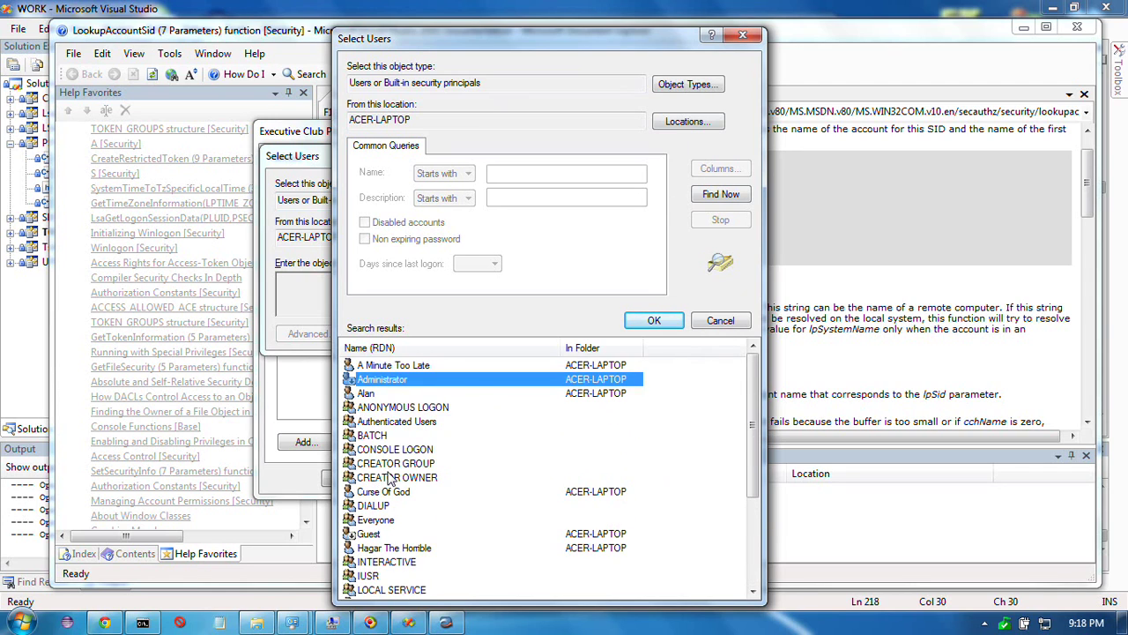
click(419, 409)
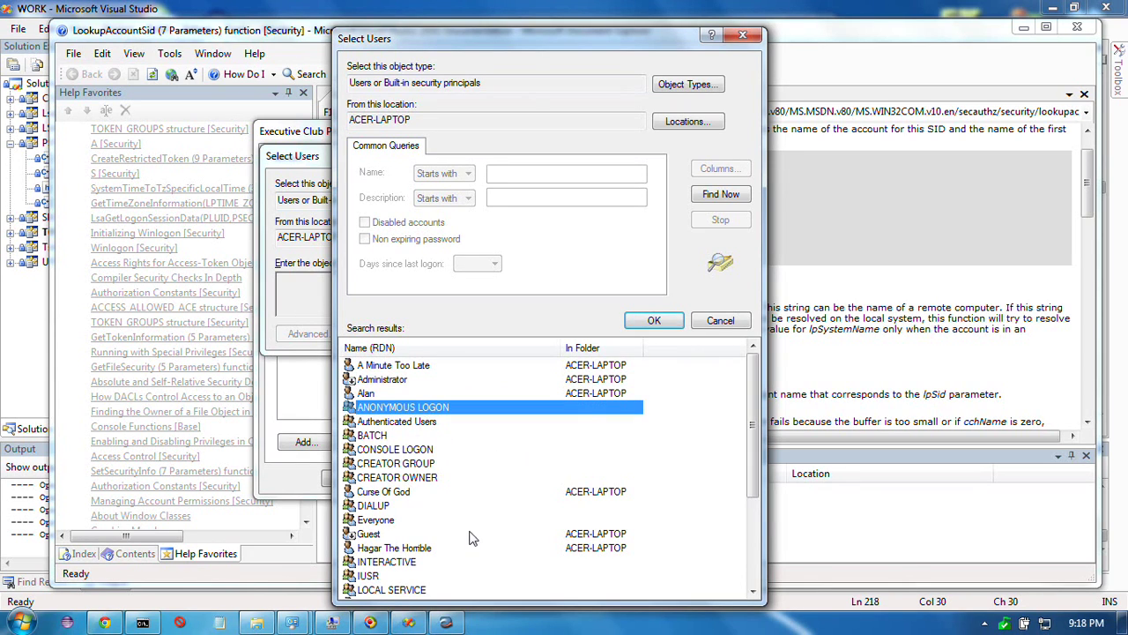
click(371, 381)
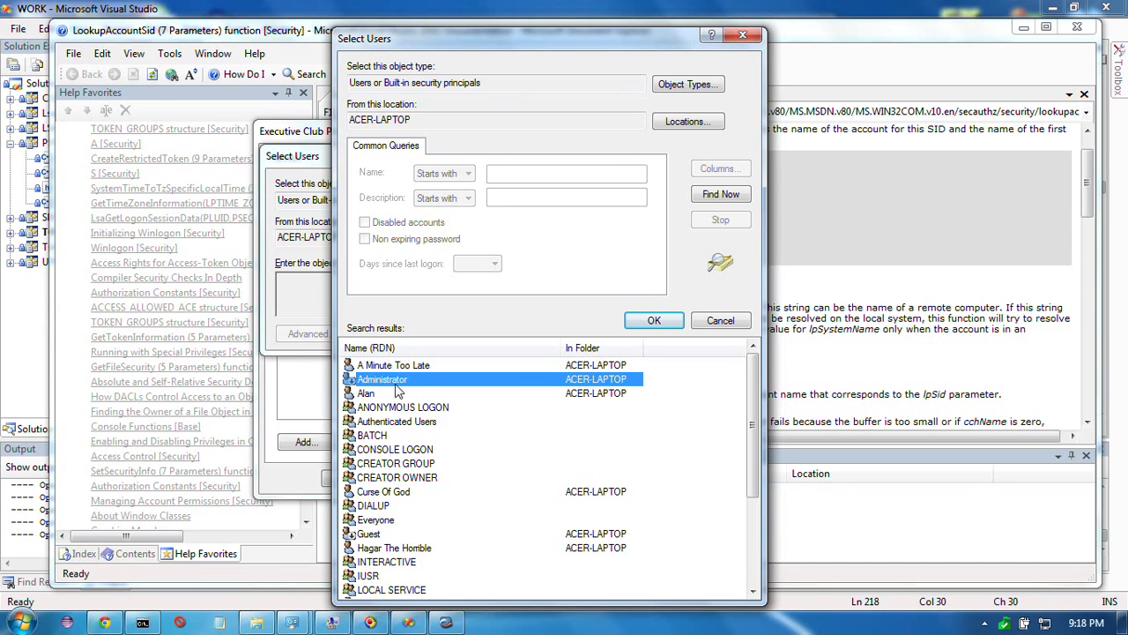
Cancel the user selection, inspect the Administrator and Authenticated Users members of the Executive Club group, and dismiss its properties without changes
click(742, 35)
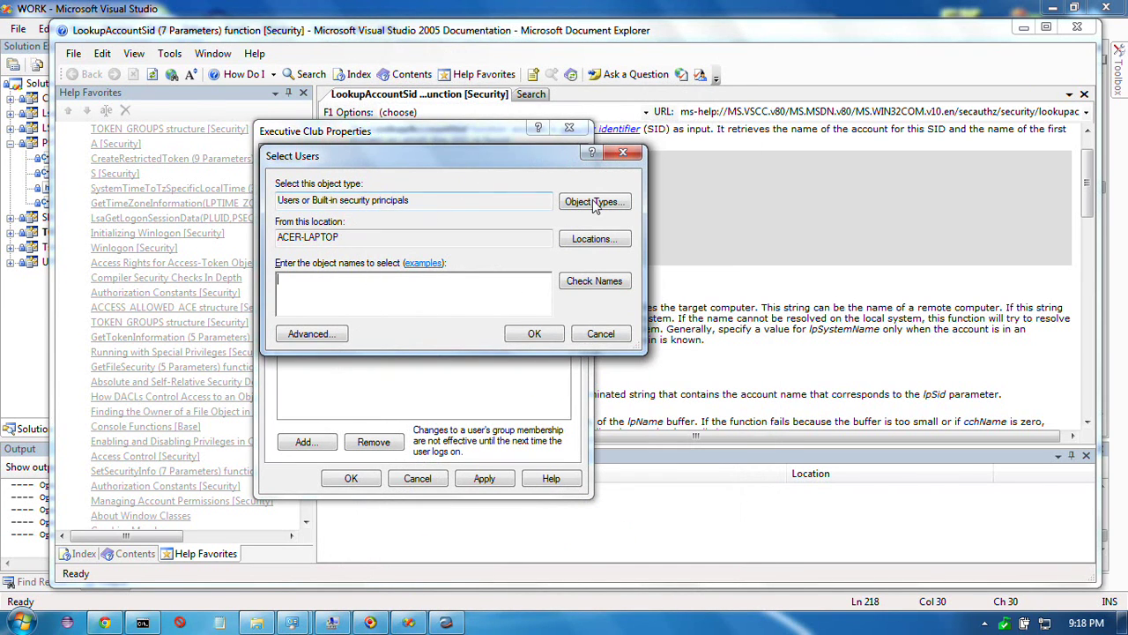
click(617, 338)
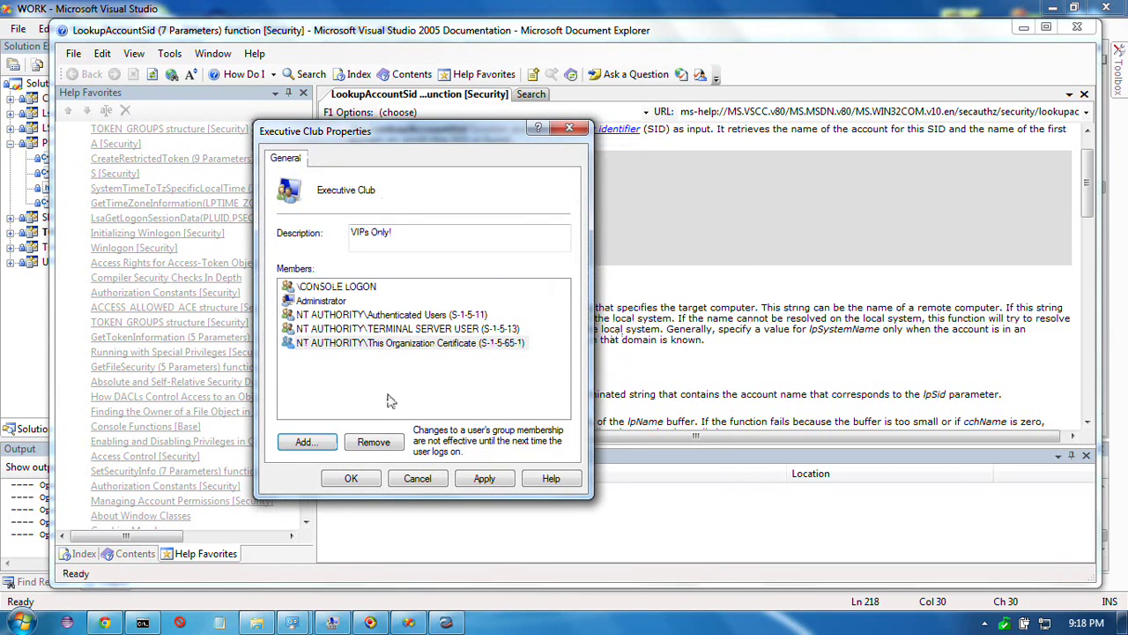
click(316, 301)
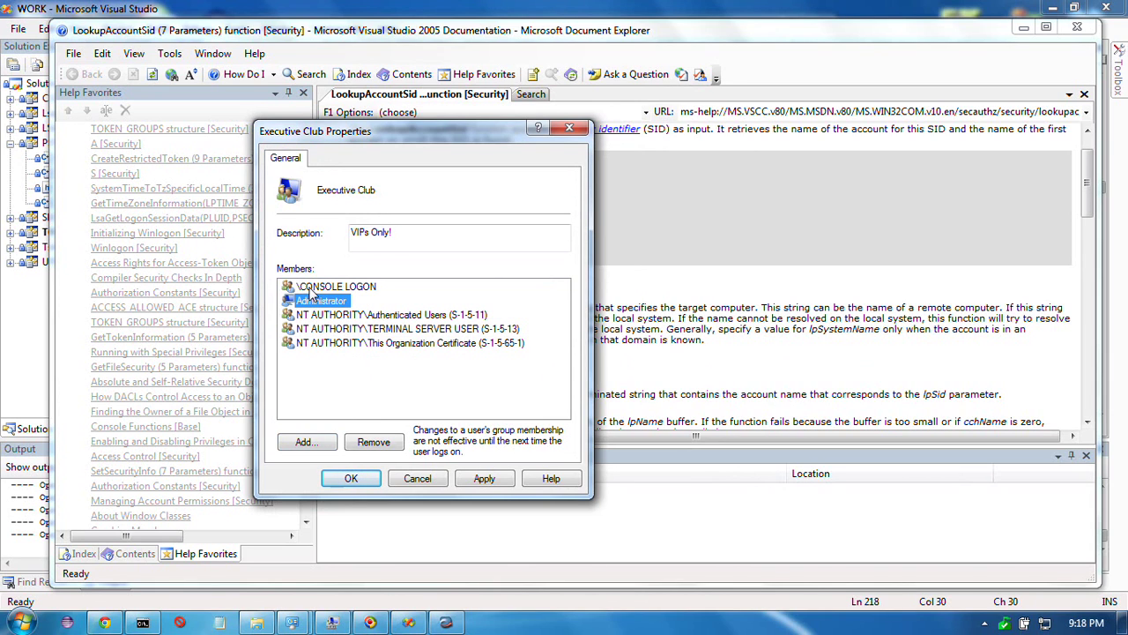
click(391, 316)
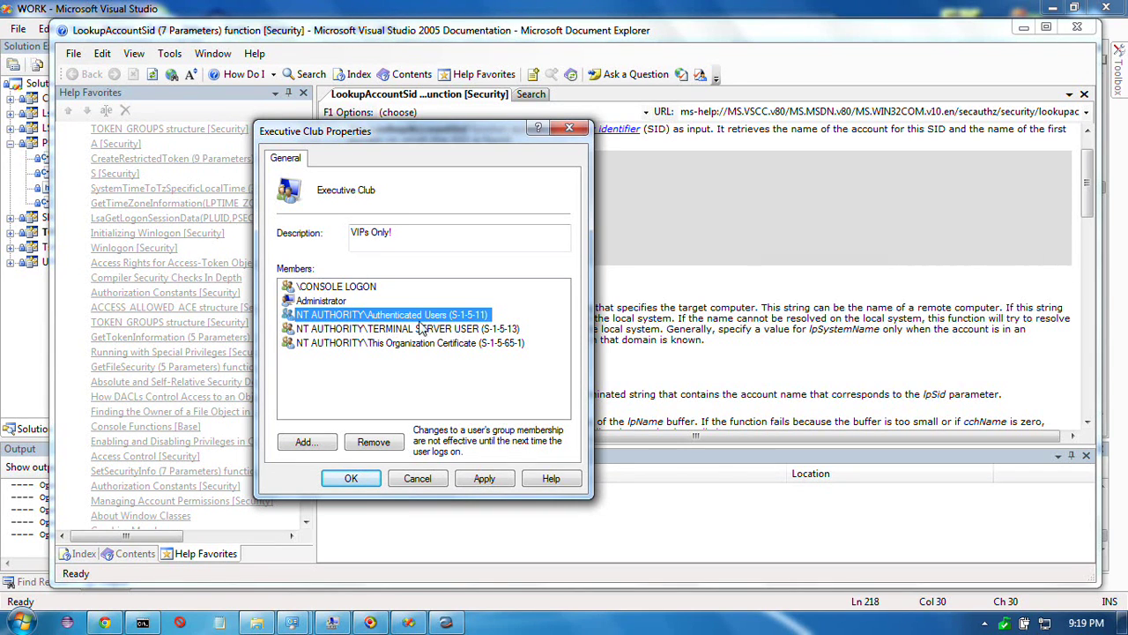
click(414, 480)
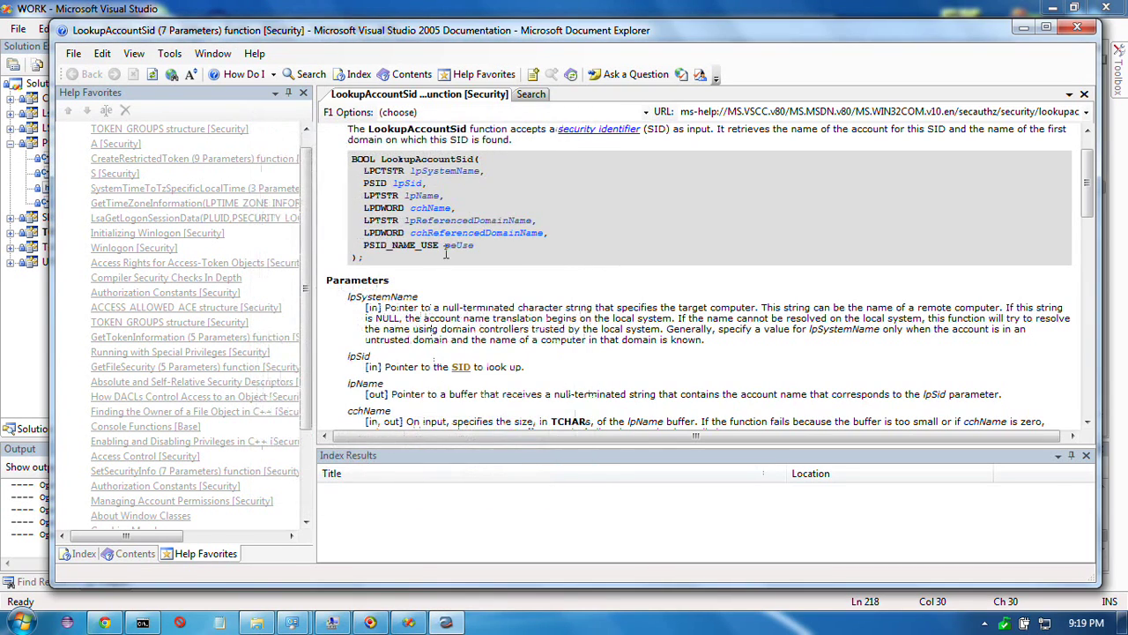
Switch to the Command Prompt and change to the Pictures folder inside the home directory using home and cd Pictures
key(alt+Tab)
key(alt+Tab)
key(alt+Tab)
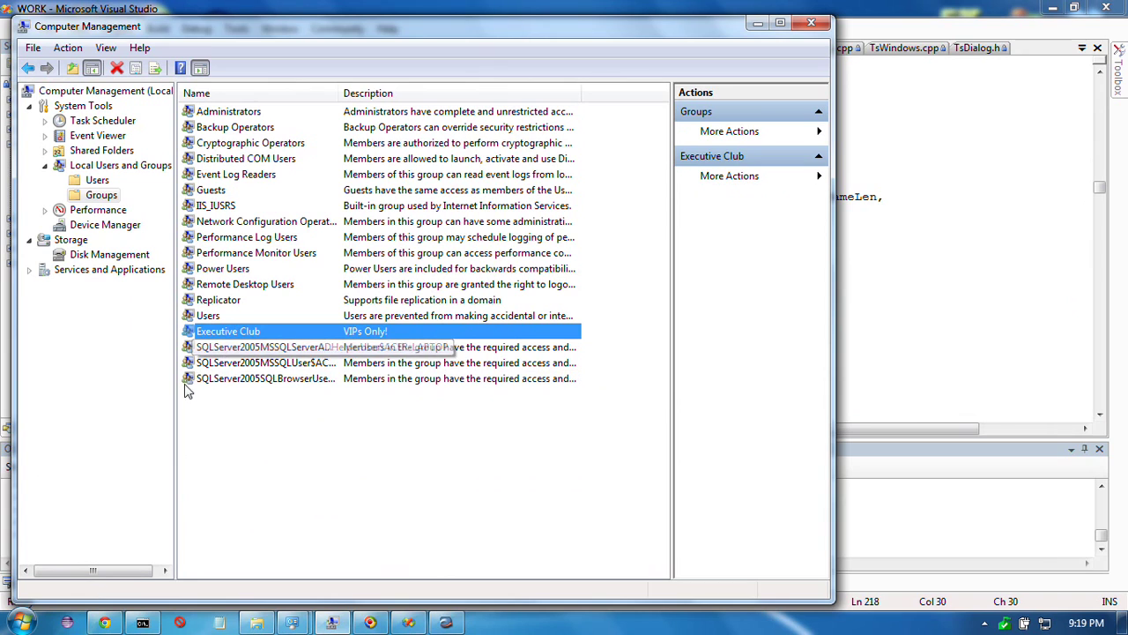
click(143, 622)
text(picture)
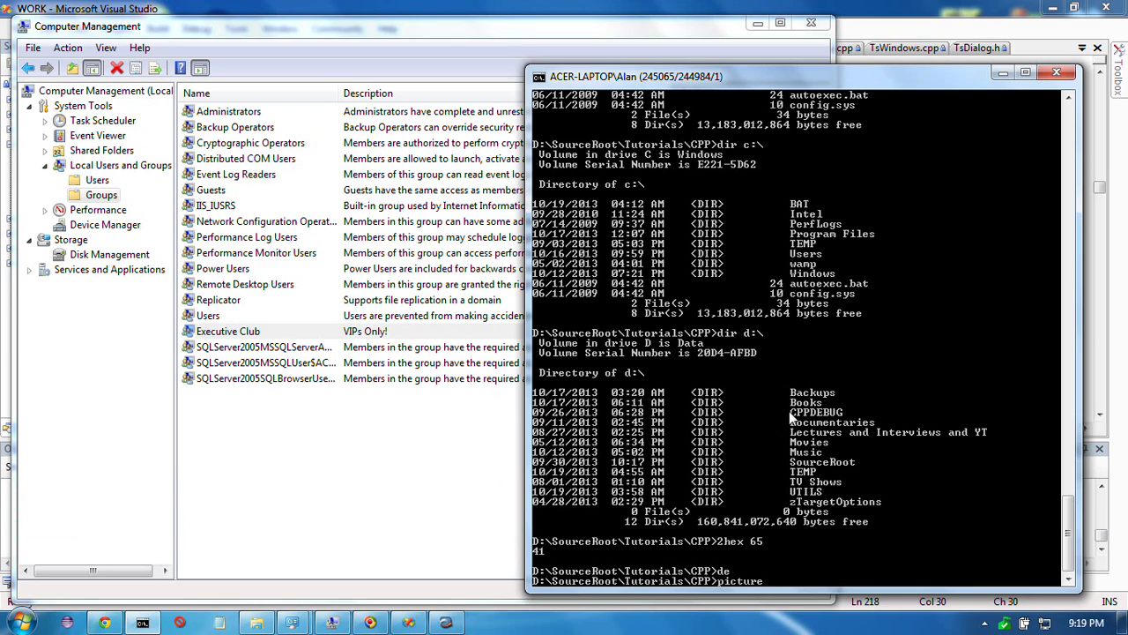
key(Return)
text(home)
key(Return)
text(cd pic)
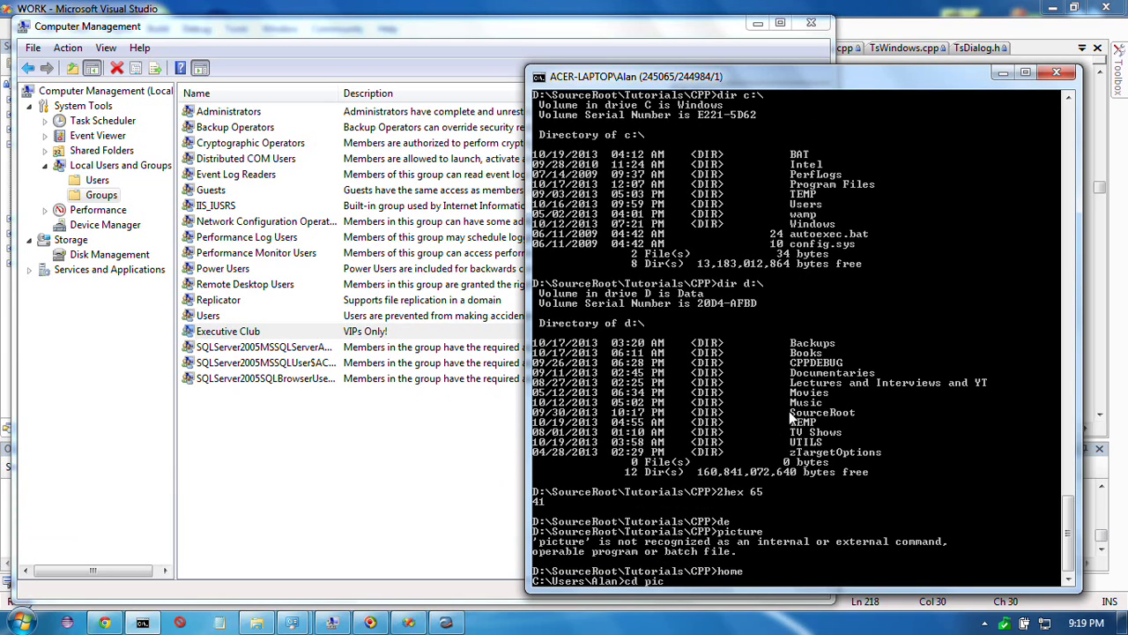
text(t)
key(Tab)
key(Return)
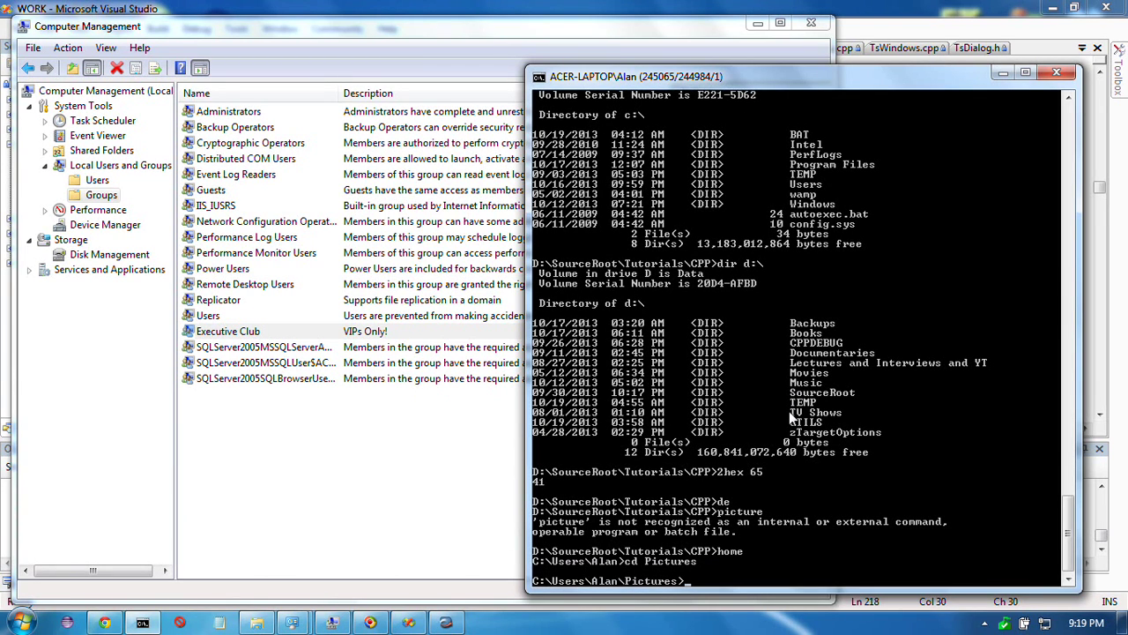
List the Pictures folder sorted by date with dir /od and open delgroupwarn.png
key(Return)
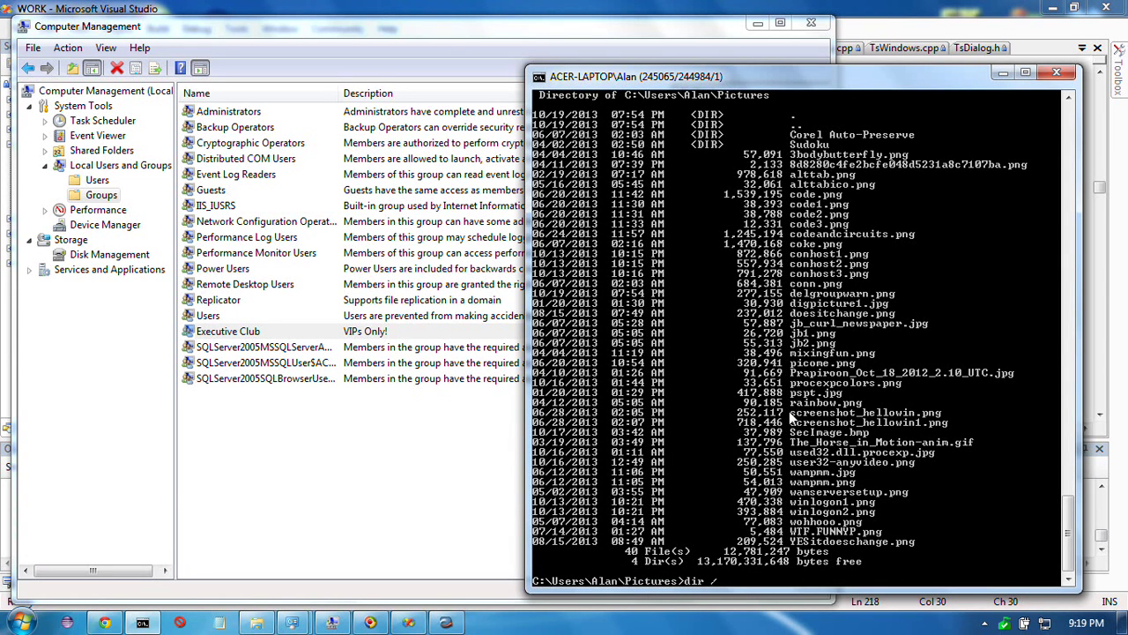
text(dir /od)
key(Return)
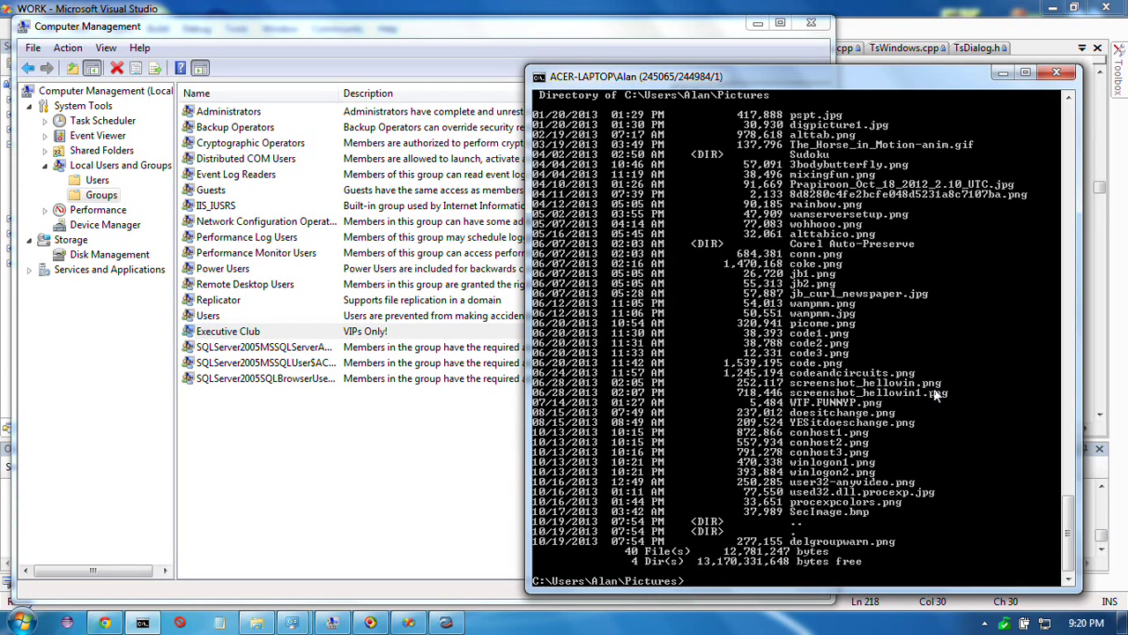
key(Tab)
key(Return)
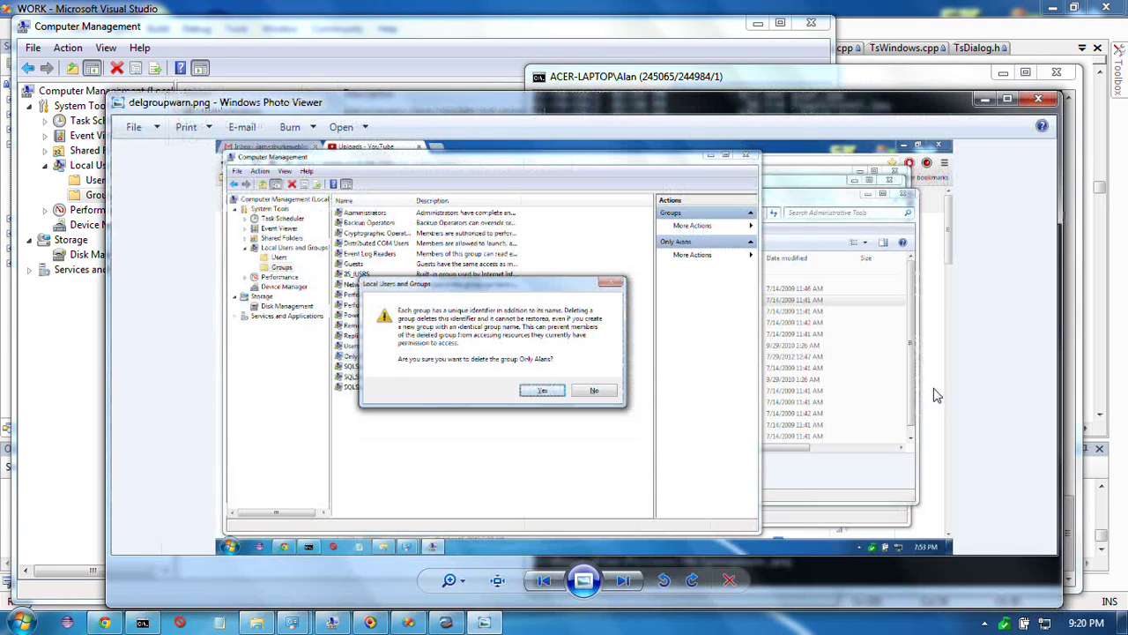
click(584, 581)
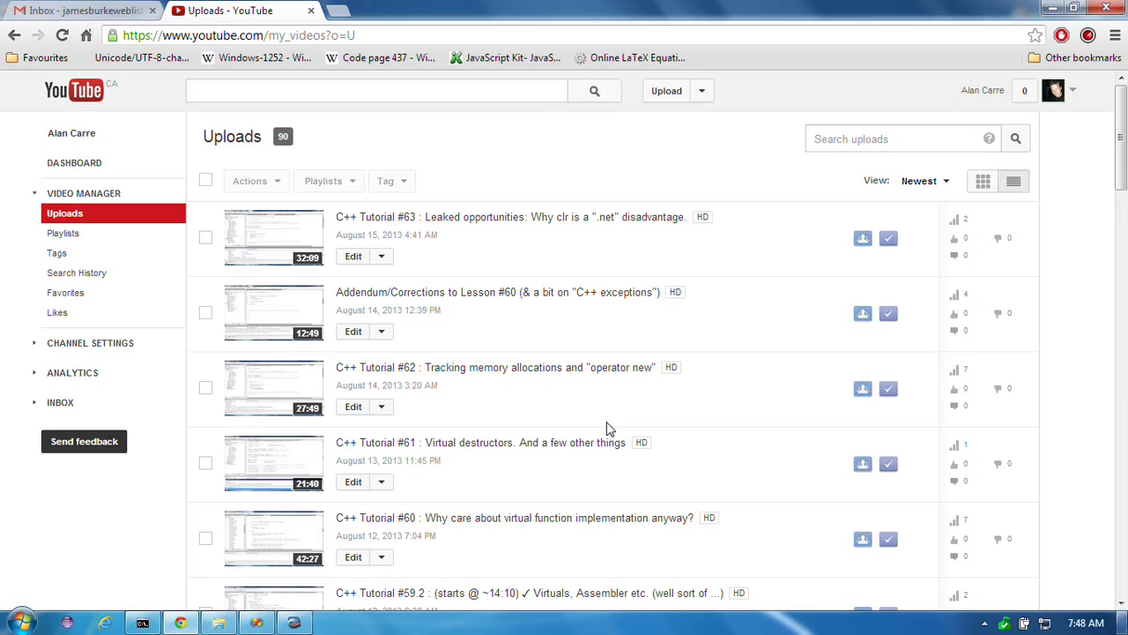
key(Escape)
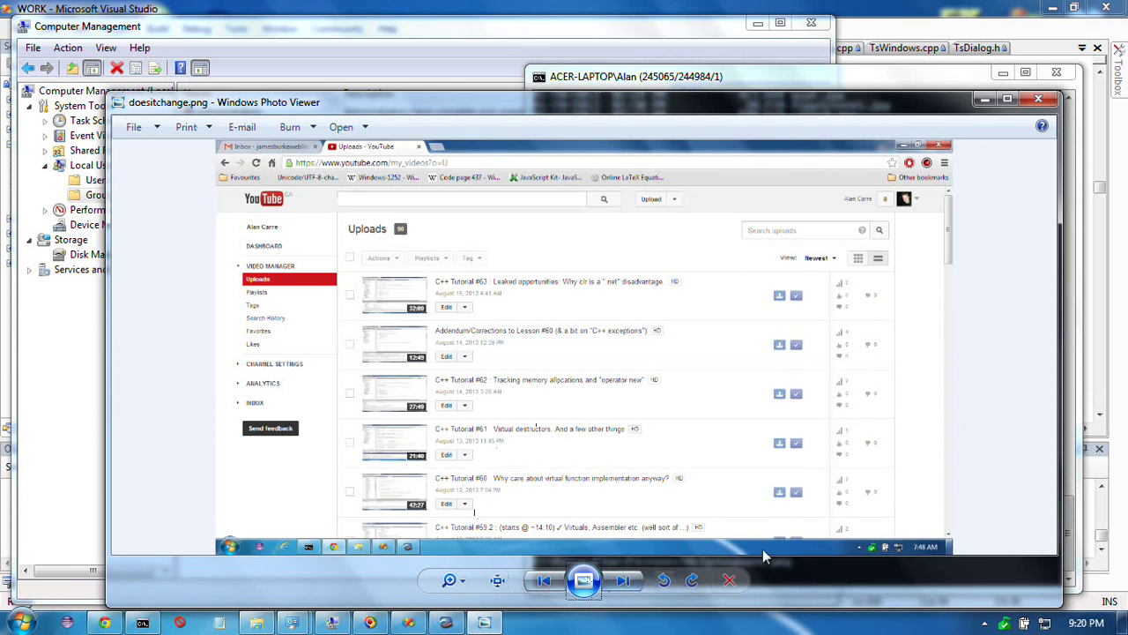
click(556, 581)
click(558, 581)
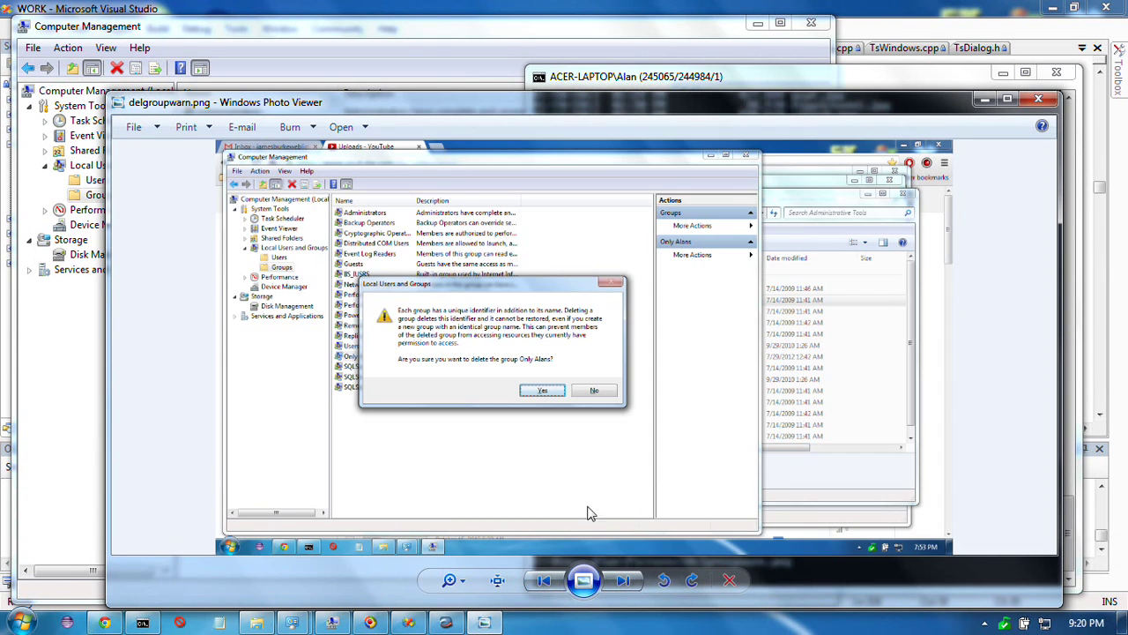
View delgroupwarn.png as a full-screen slide show to read the Only Alans group deletion warning, exit the show and close the image
click(583, 580)
right_click(540, 412)
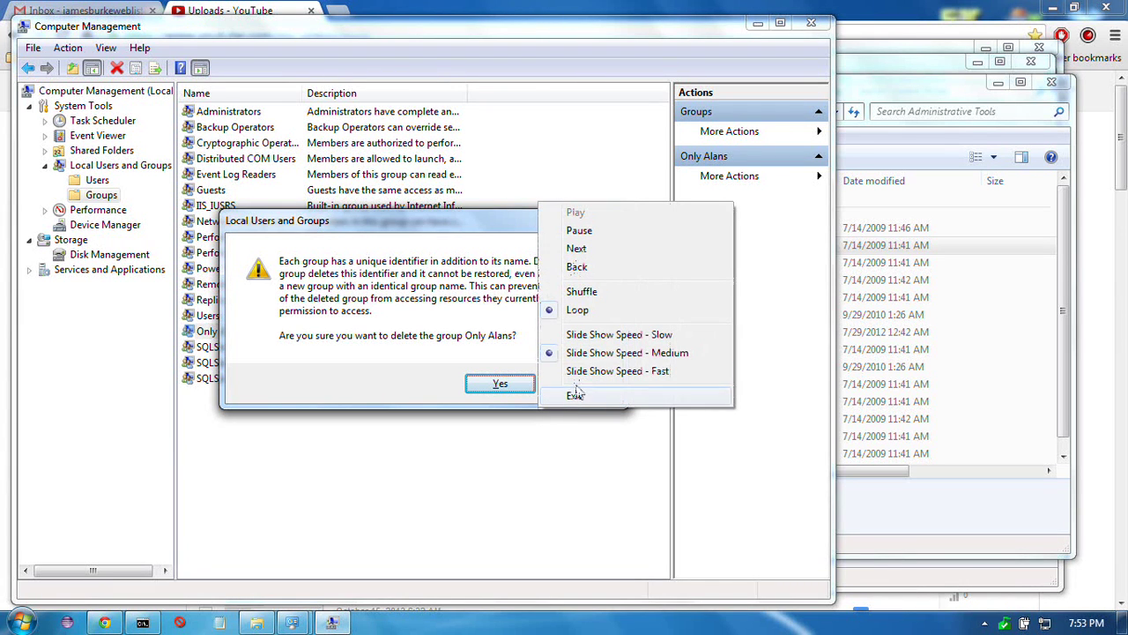
click(634, 235)
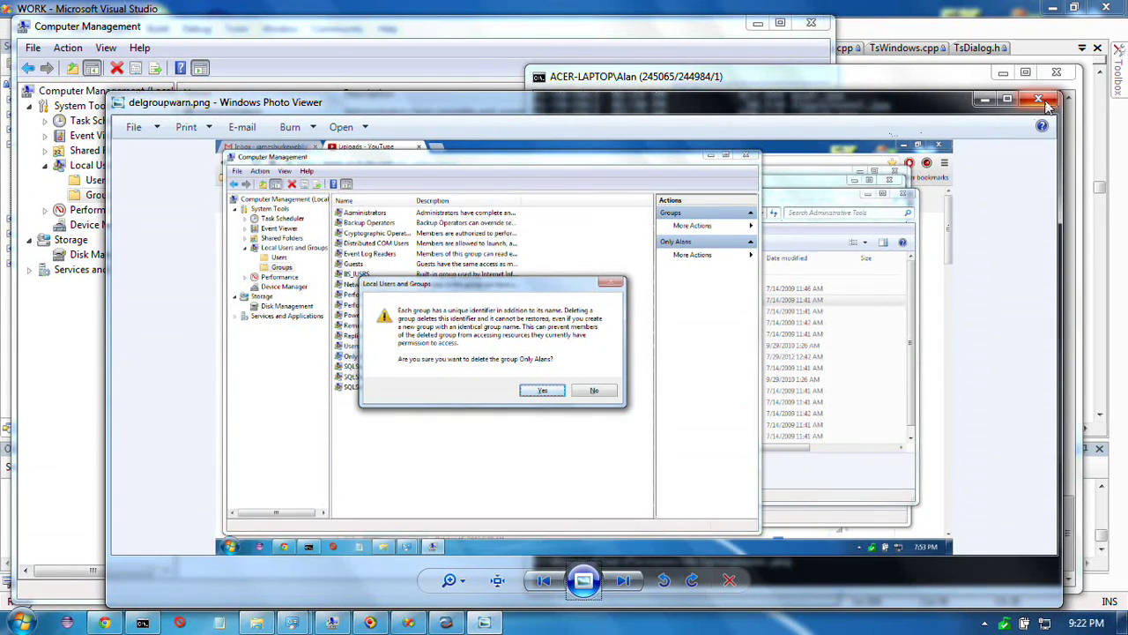
click(1042, 100)
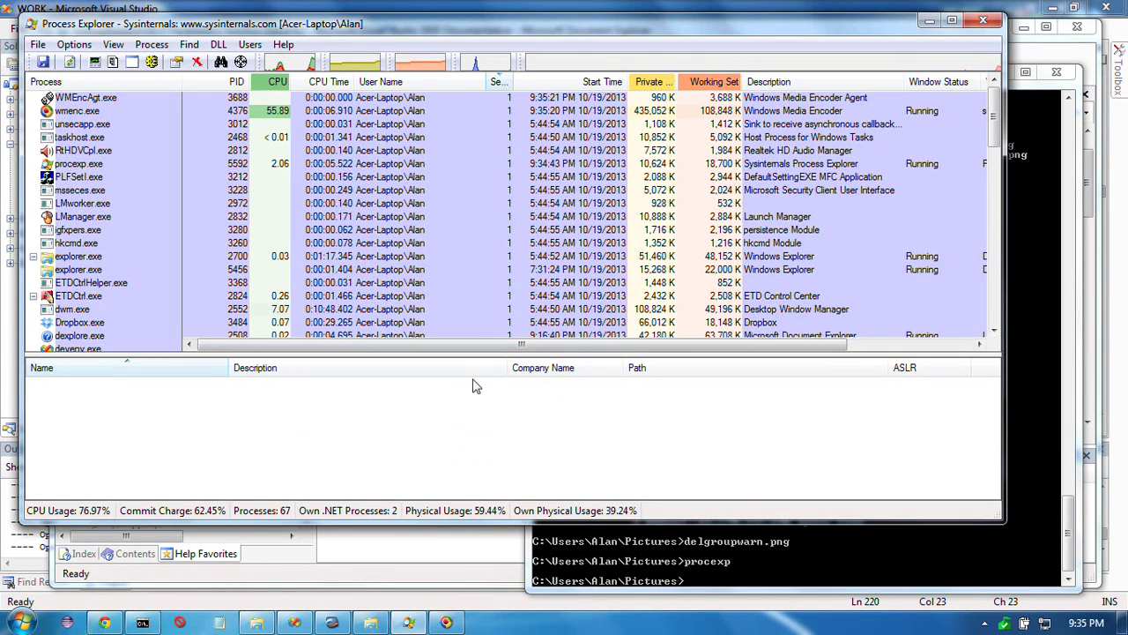
Enlarge the Process Explorer window and its process list, and widen the Session column to show its full heading
drag(997, 512, 1030, 562)
drag(500, 388, 496, 410)
scroll(462, 191, down, 15)
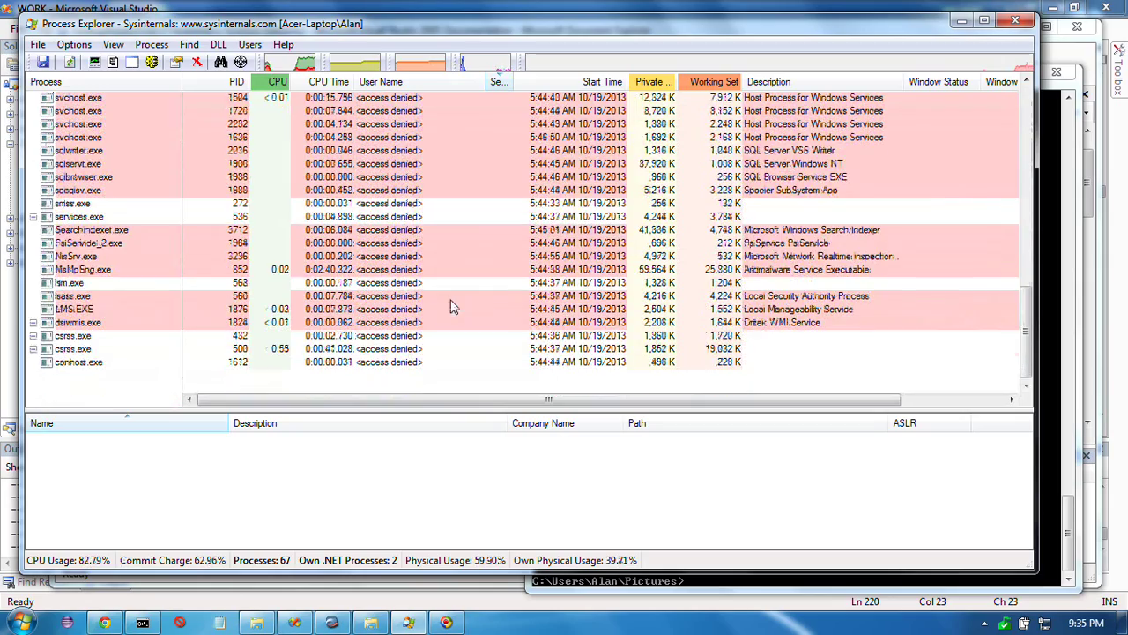
scroll(449, 306, up, 7)
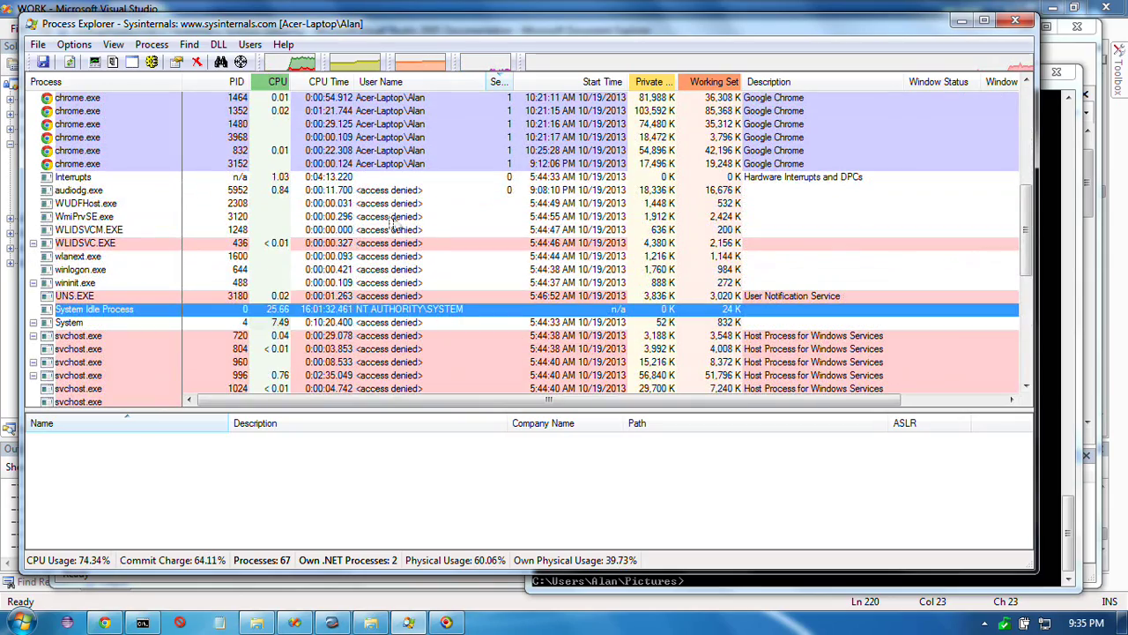
scroll(394, 225, up, 8)
scroll(387, 247, down, 4)
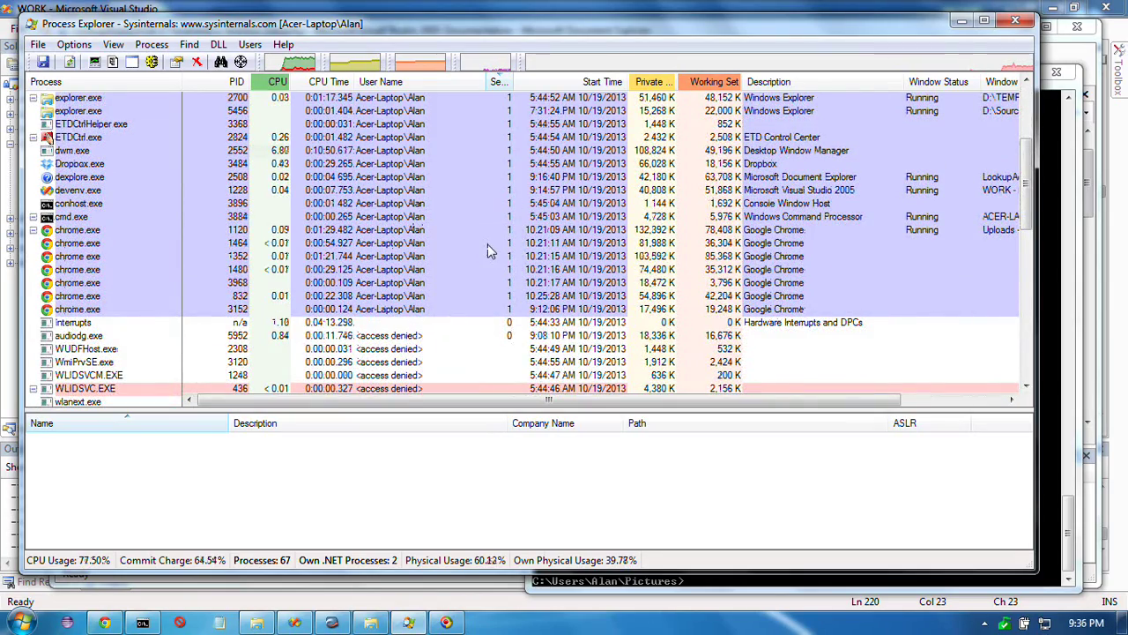
scroll(490, 246, up, 4)
mouse_move(526, 85)
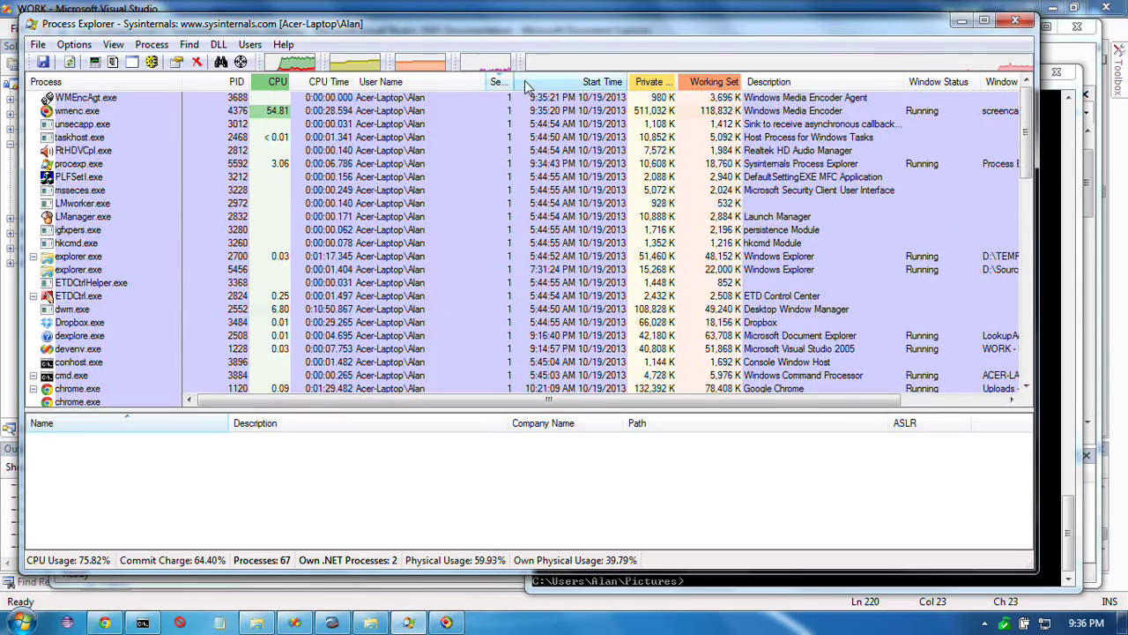
drag(510, 83, 522, 88)
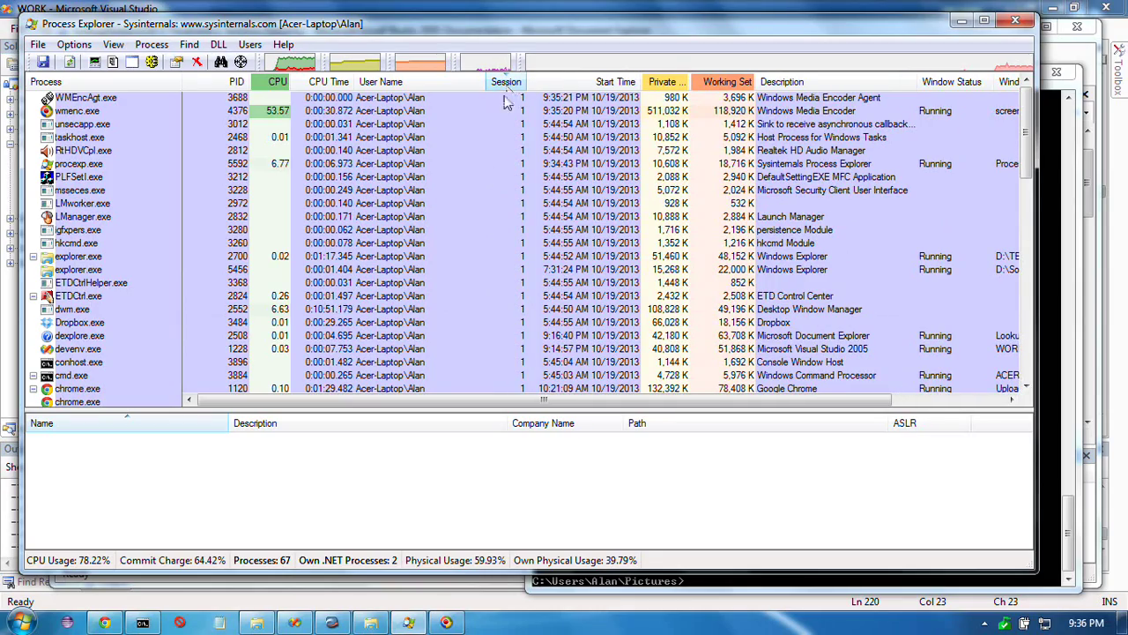
Examine the User Name and Session columns across the whole process list, comparing the logged-on user's processes with the system processes
scroll(479, 277, down, 10)
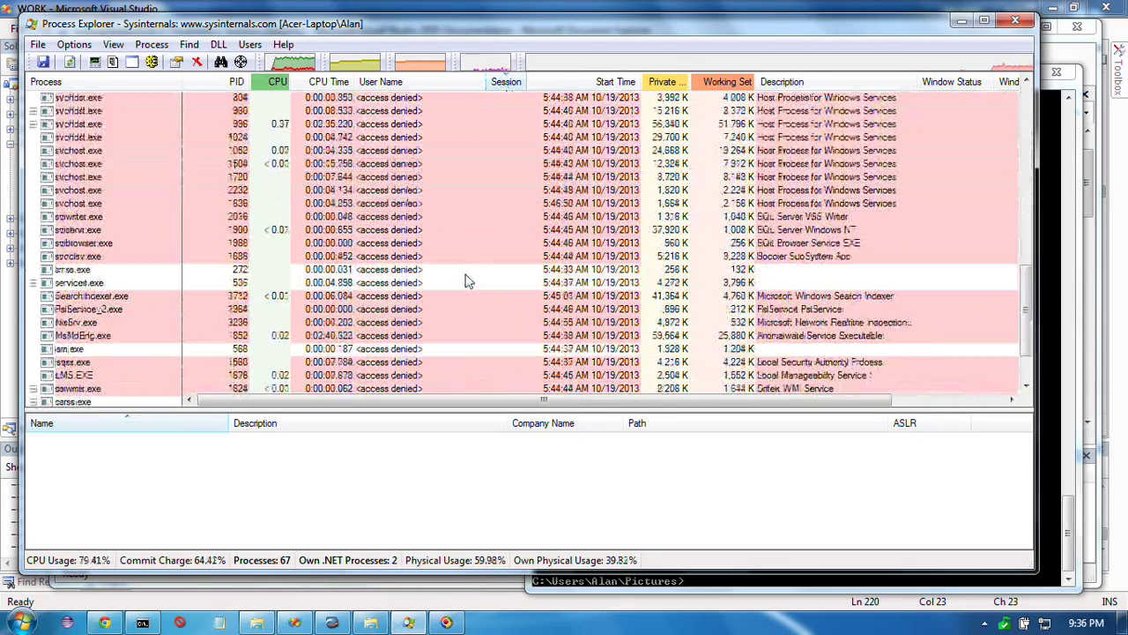
scroll(467, 282, down, 5)
scroll(467, 286, up, 15)
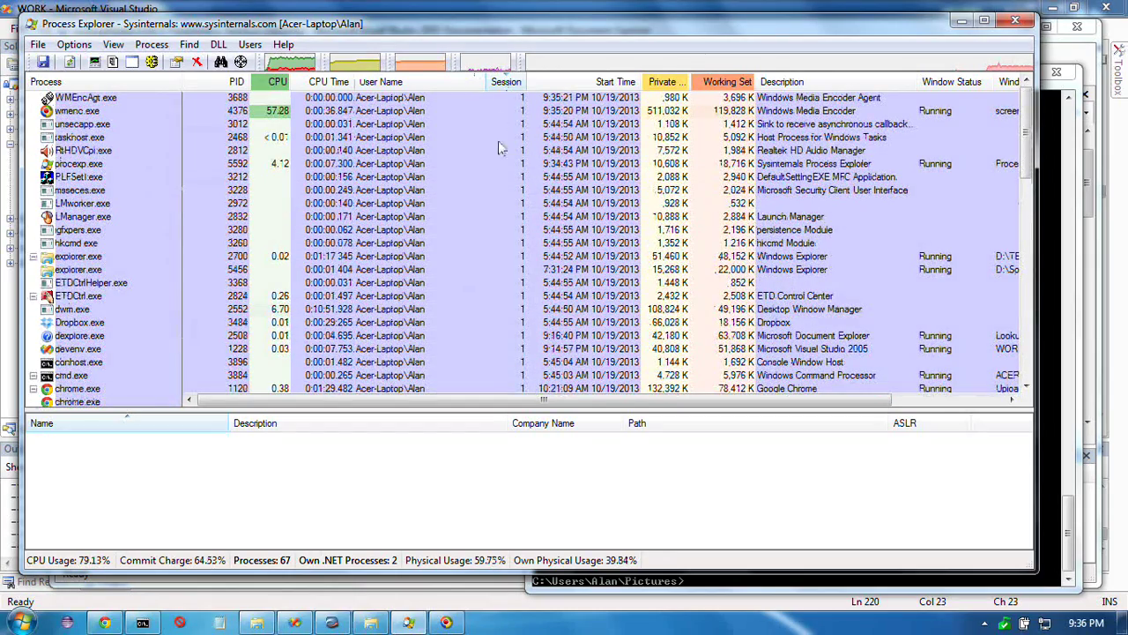
scroll(442, 237, down, 7)
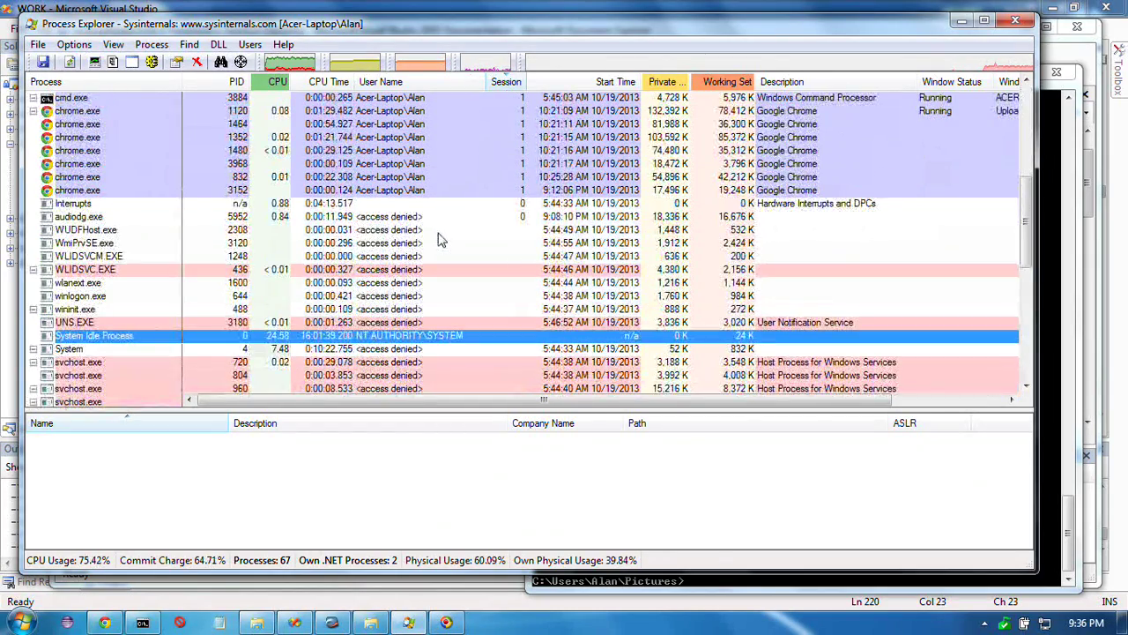
scroll(443, 238, down, 3)
scroll(441, 238, down, 4)
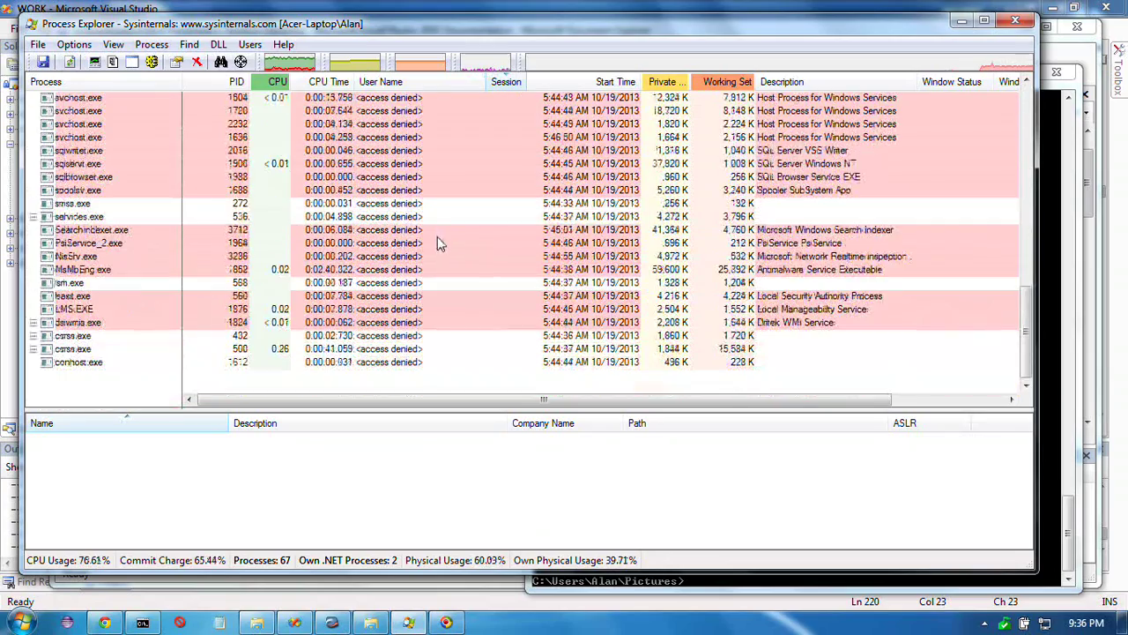
scroll(438, 243, up, 9)
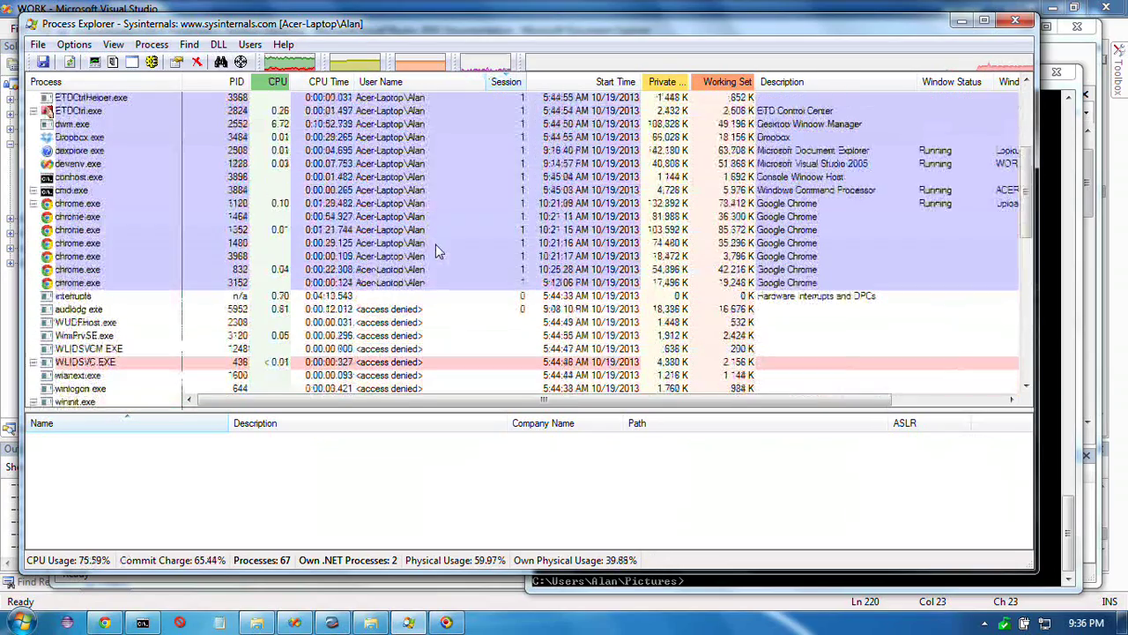
scroll(485, 260, up, 5)
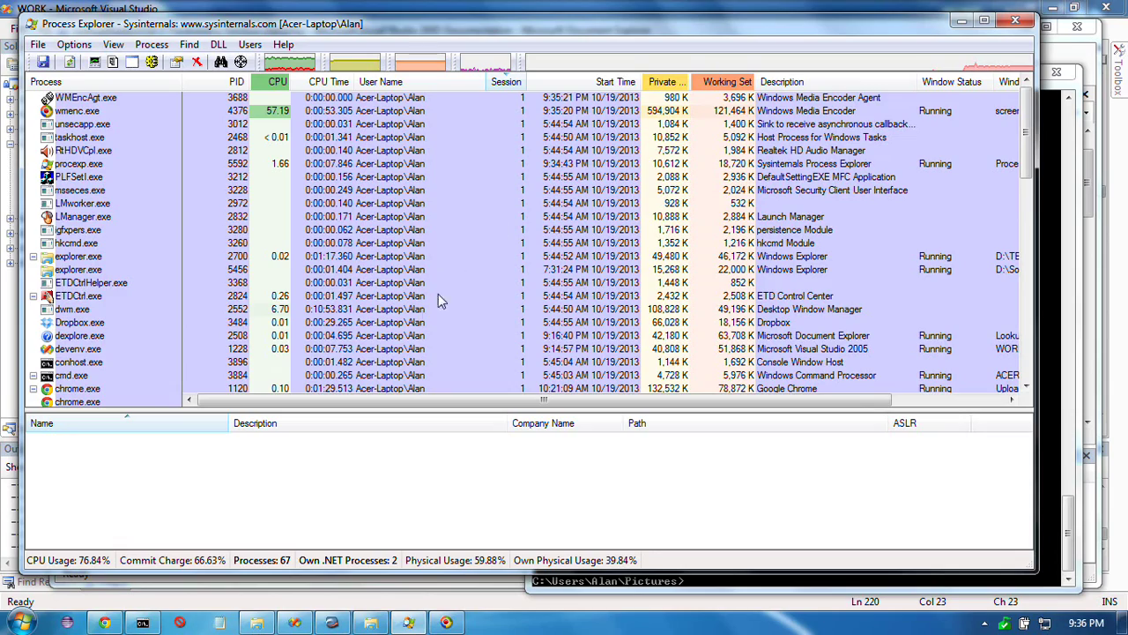
scroll(469, 274, down, 5)
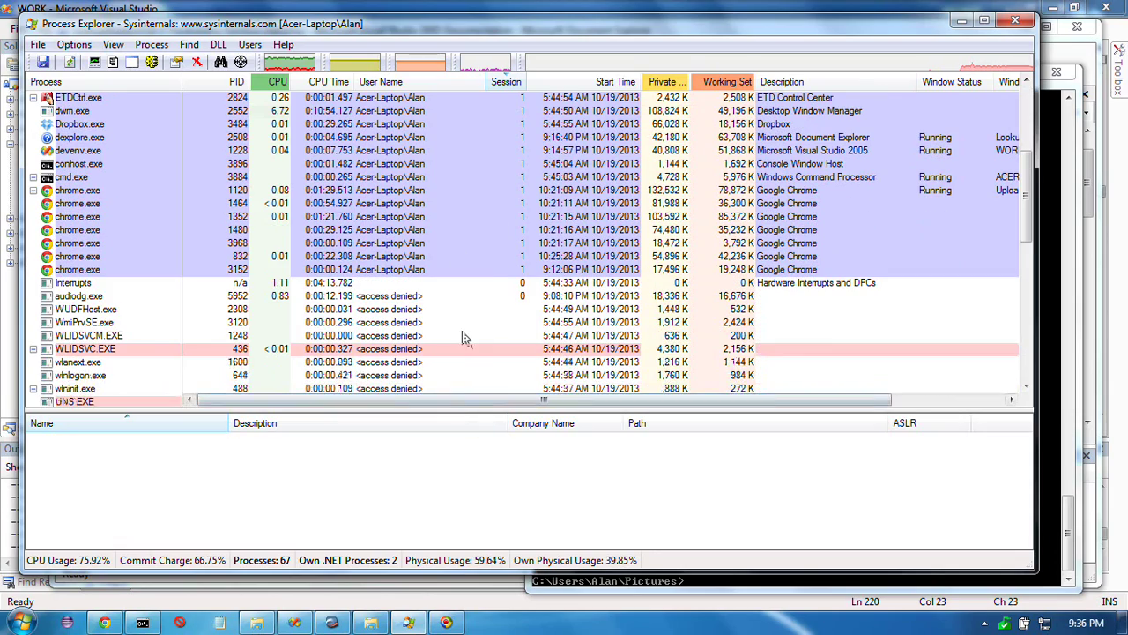
scroll(484, 277, up, 5)
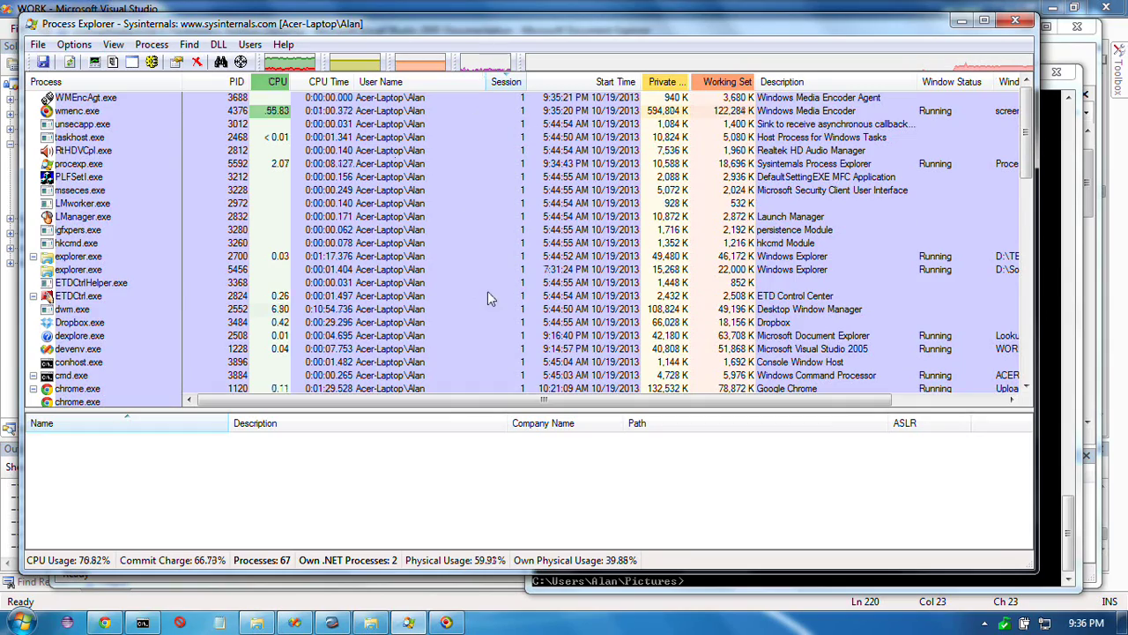
scroll(443, 329, down, 7)
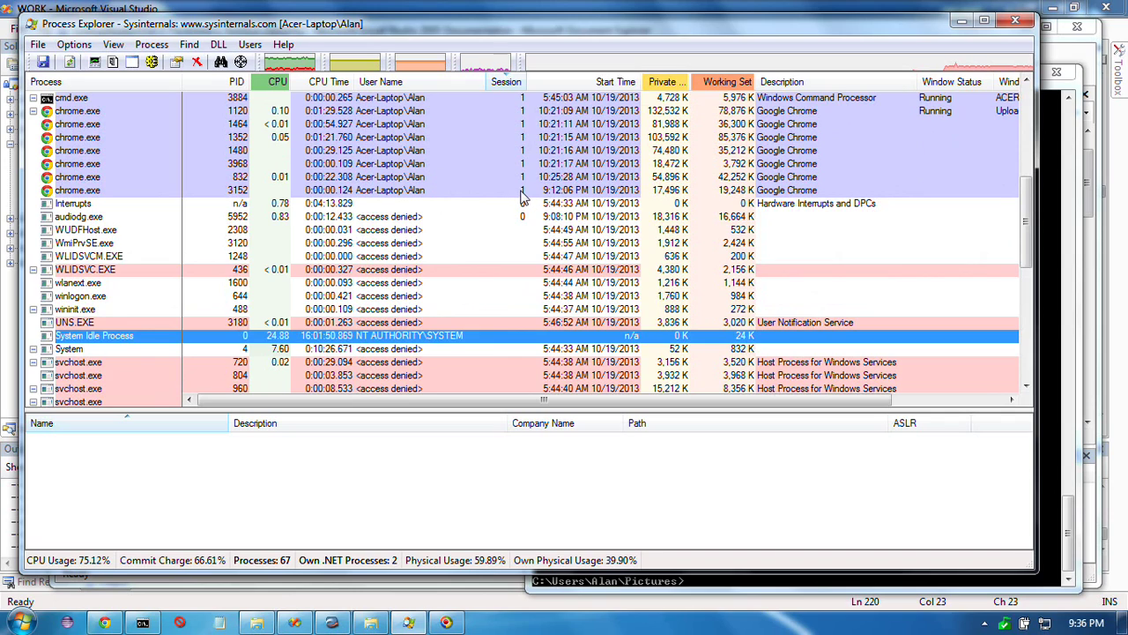
scroll(478, 269, up, 7)
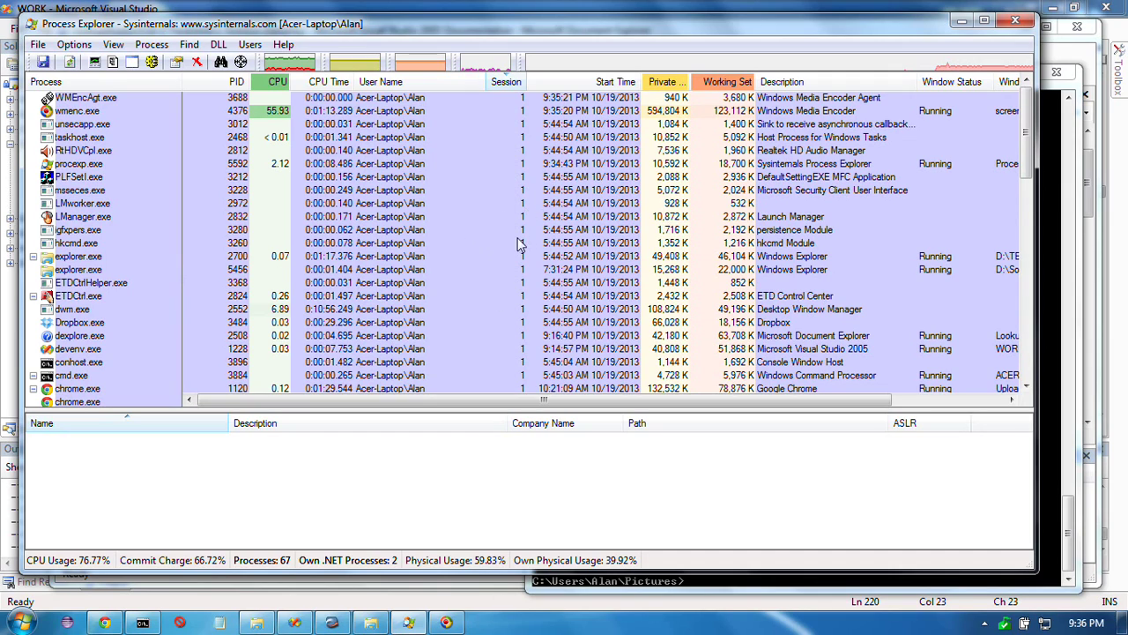
scroll(480, 293, down, 3)
scroll(480, 293, down, 3)
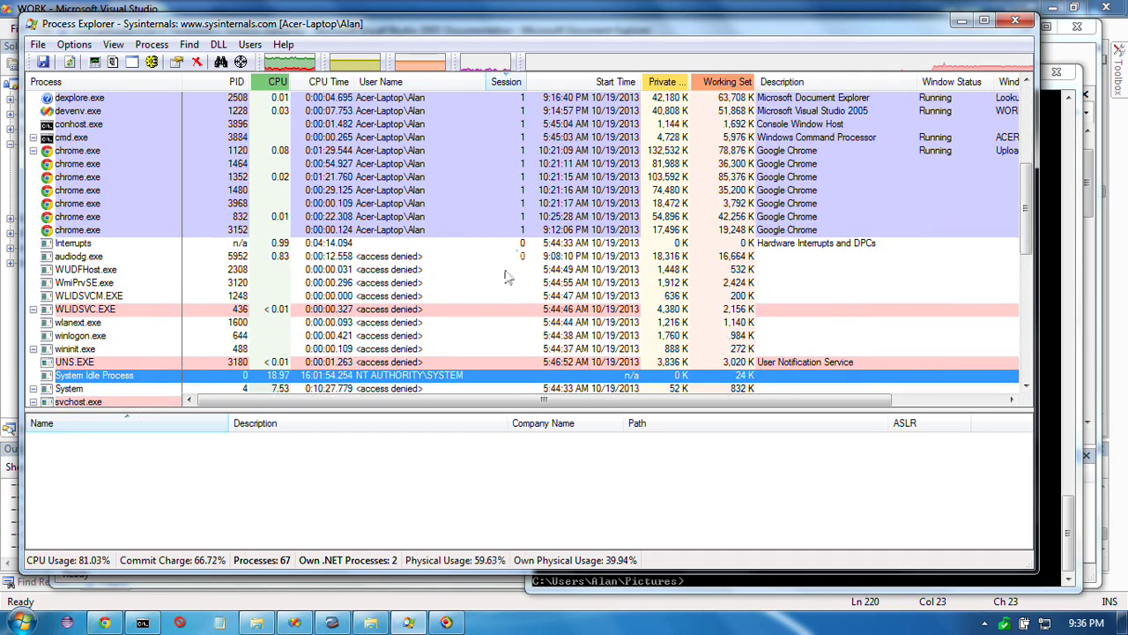
Highlight the Interrupts and audiodg.exe entries alternately to compare their Session values with those of the chrome.exe processes
click(495, 246)
click(495, 256)
click(491, 247)
click(502, 257)
click(490, 241)
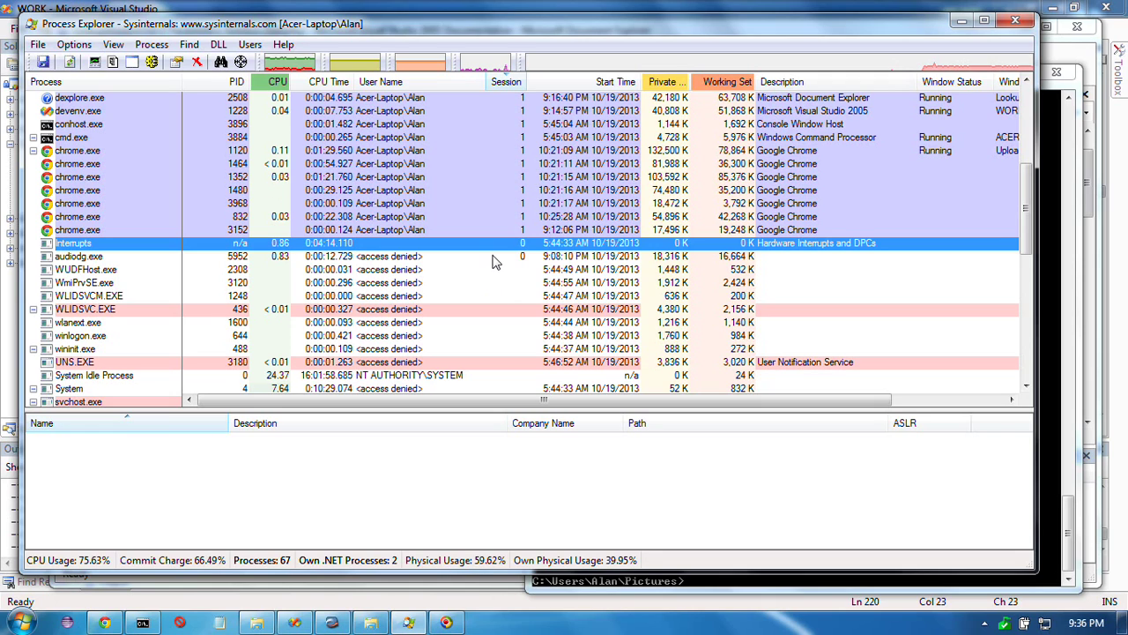
click(492, 256)
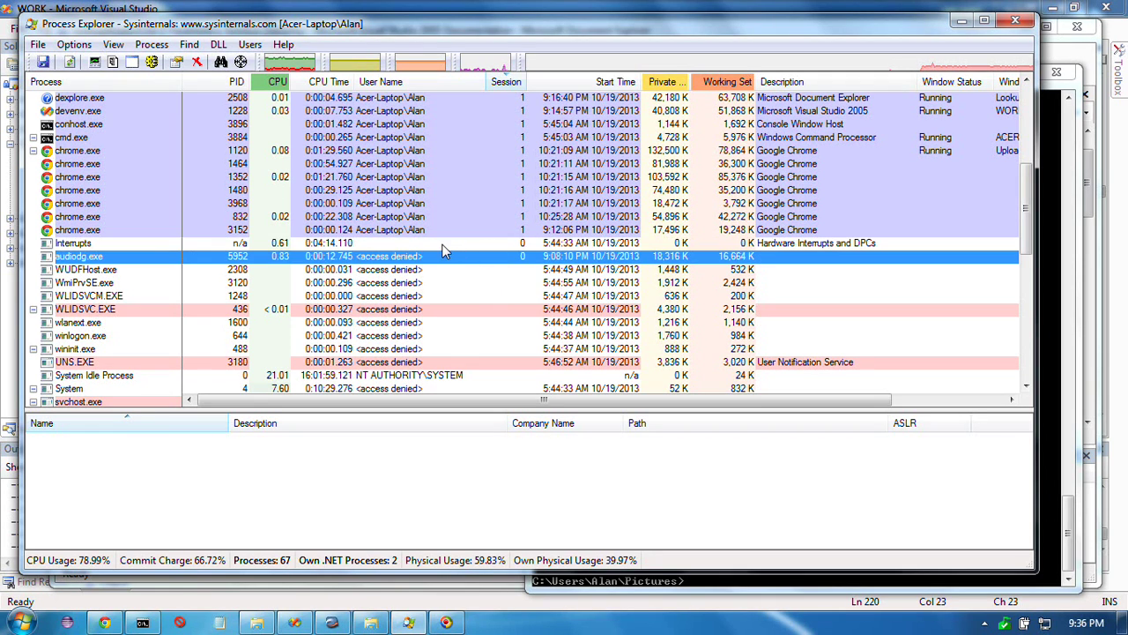
click(445, 245)
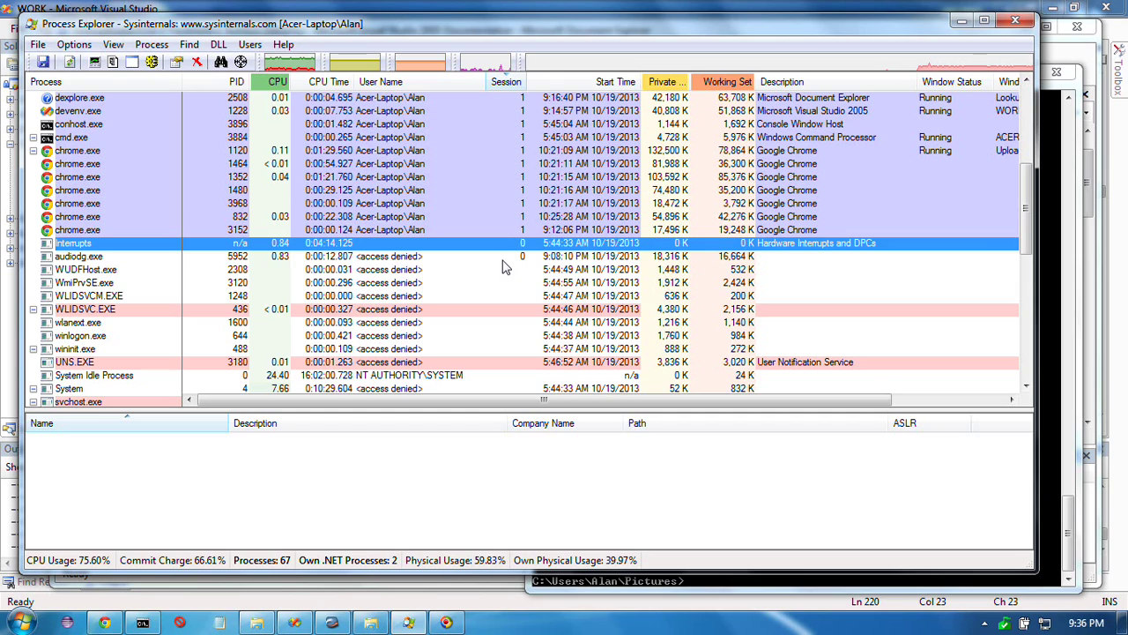
click(503, 258)
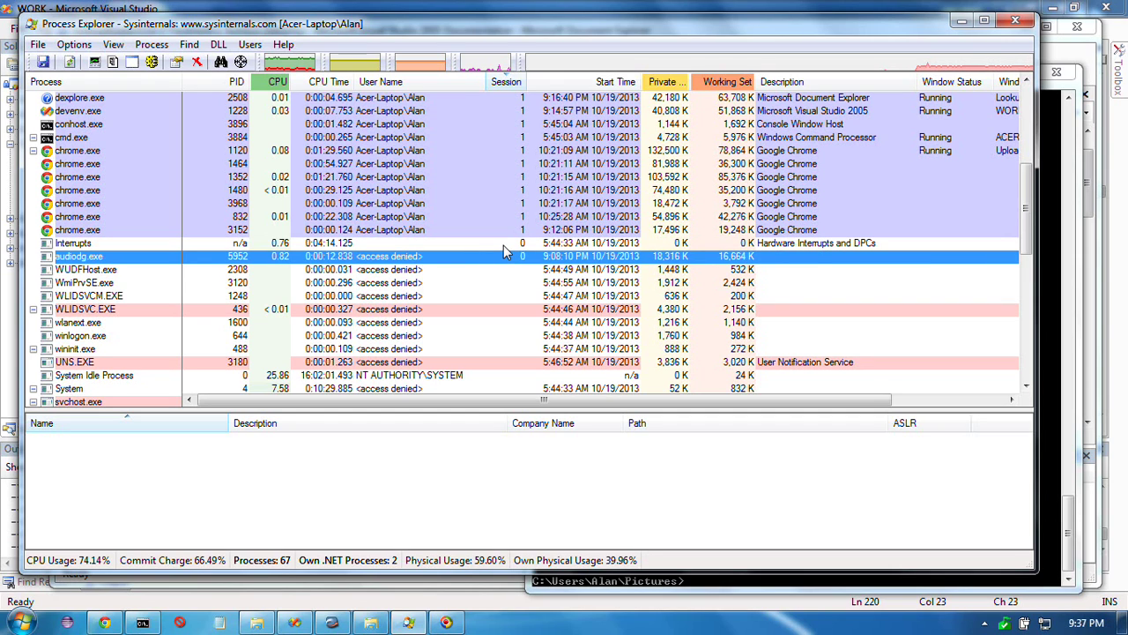
click(503, 245)
click(492, 259)
click(490, 245)
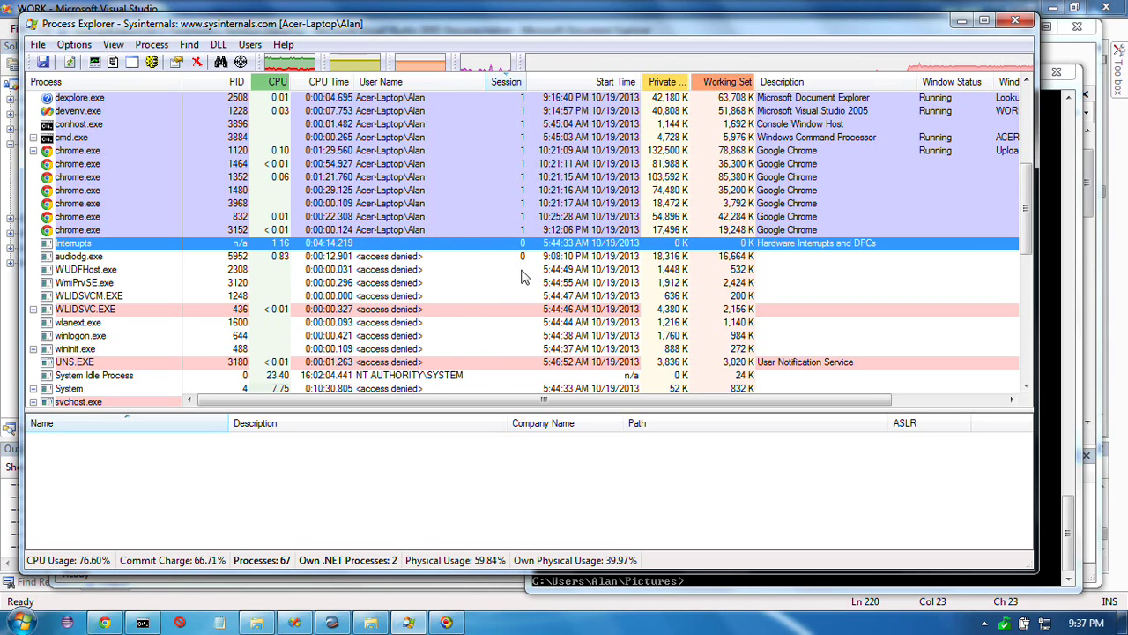
click(486, 217)
click(511, 246)
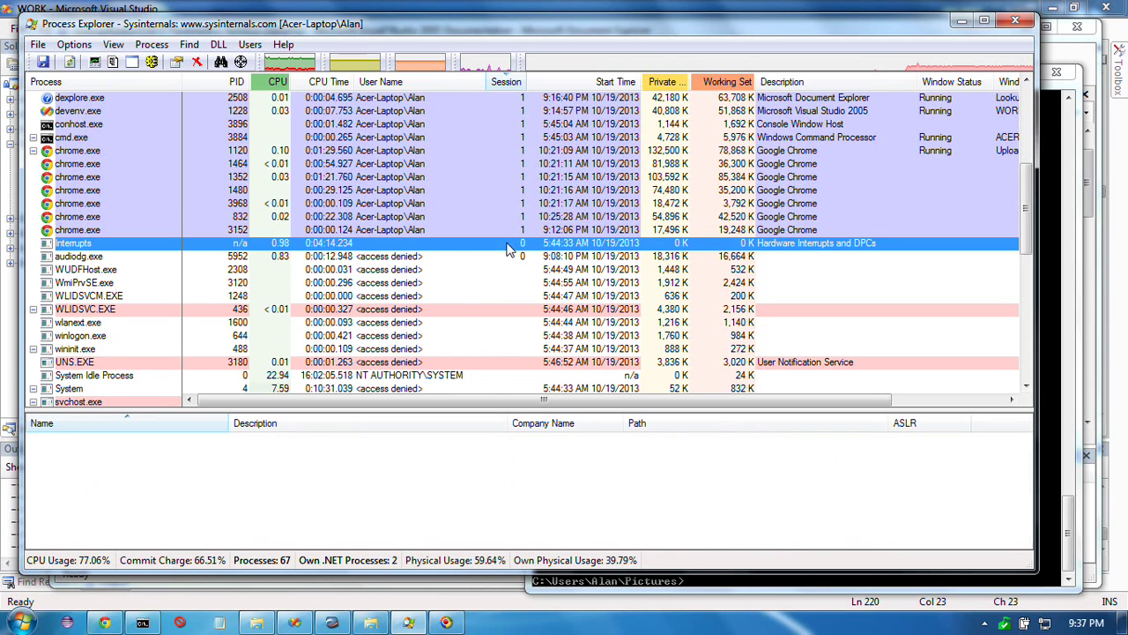
click(503, 188)
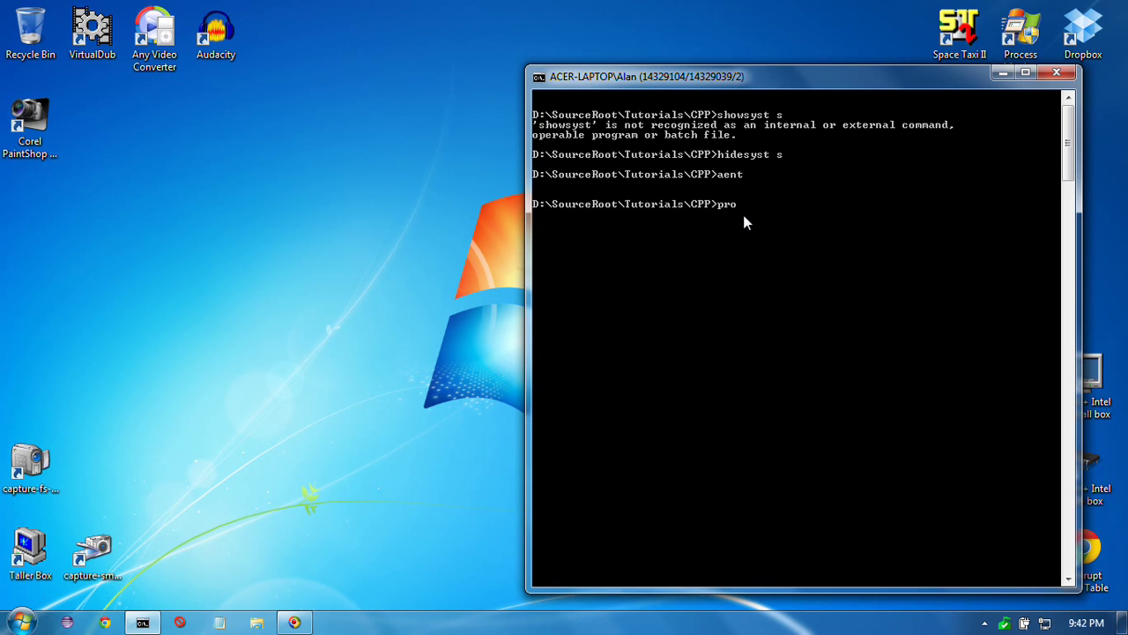
Launch Process Explorer from the Command Prompt in the new logon session
key(BackSpace)
text(p)
key(Return)
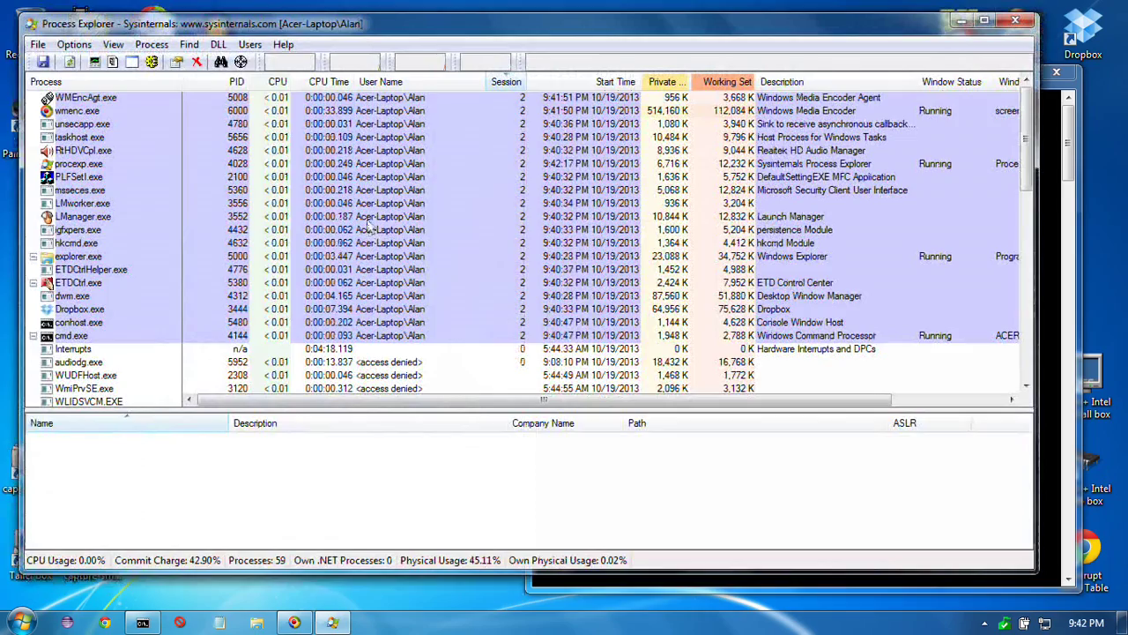
Examine the Session column of the new logon's process list, from the logged-on user's processes down to the system services
scroll(498, 339, down, 3)
scroll(498, 340, down, 8)
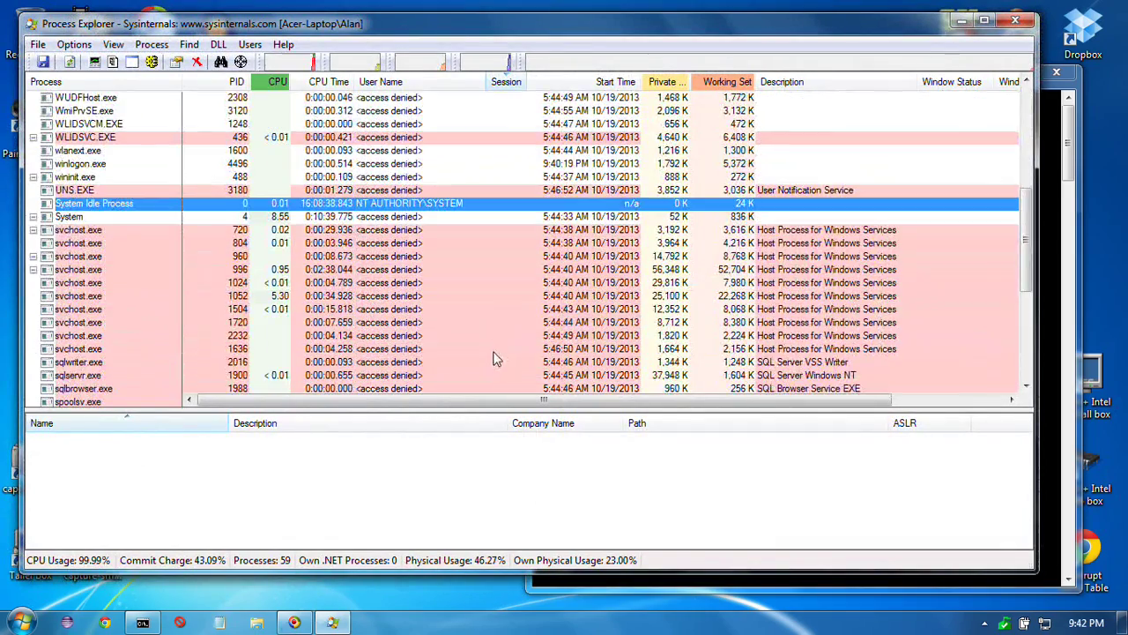
scroll(498, 207, up, 10)
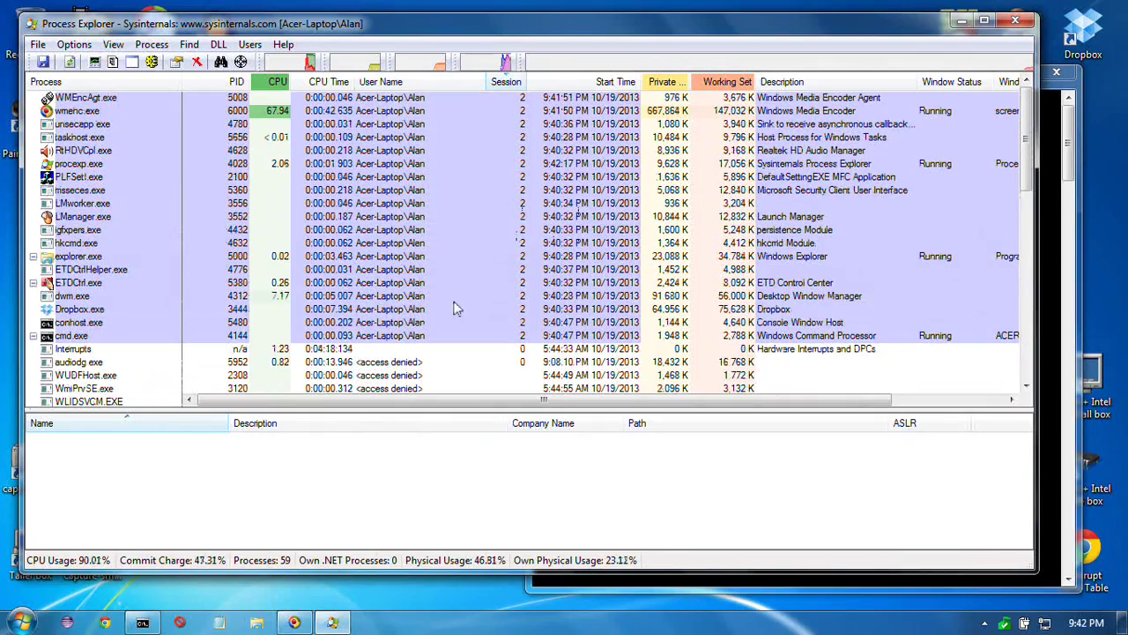
scroll(421, 282, down, 2)
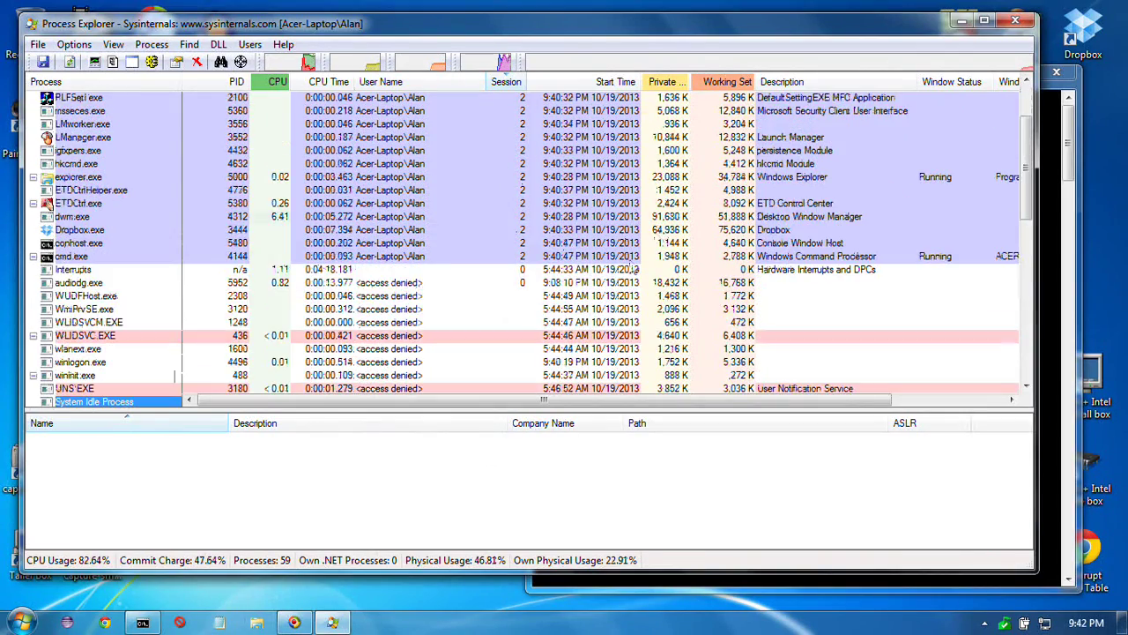
scroll(503, 327, down, 10)
scroll(520, 317, up, 10)
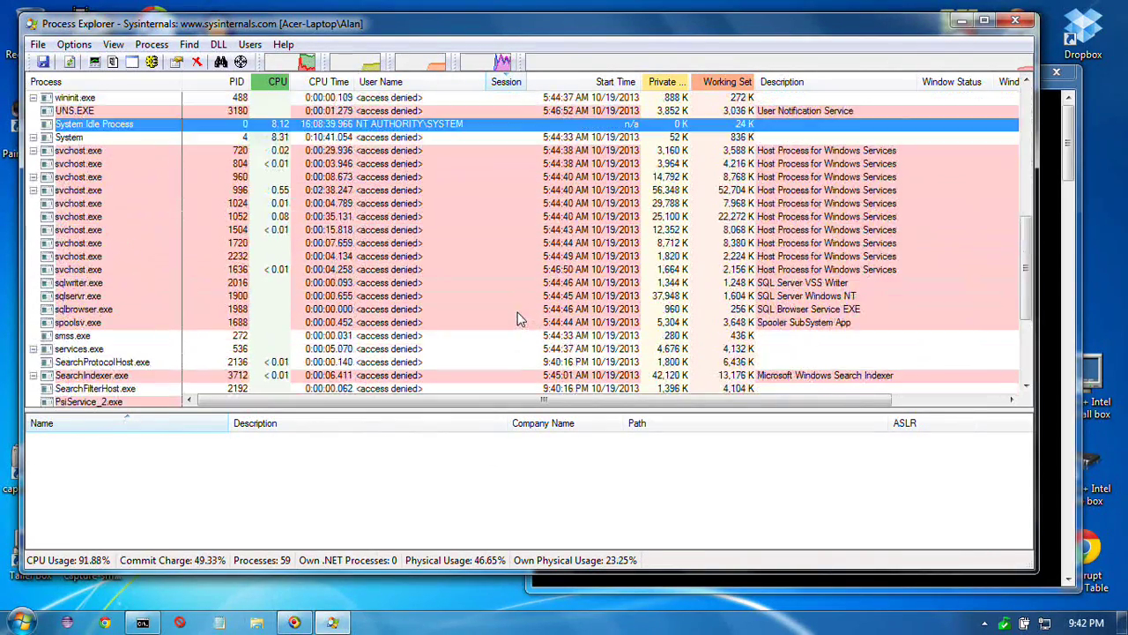
scroll(507, 288, up, 1)
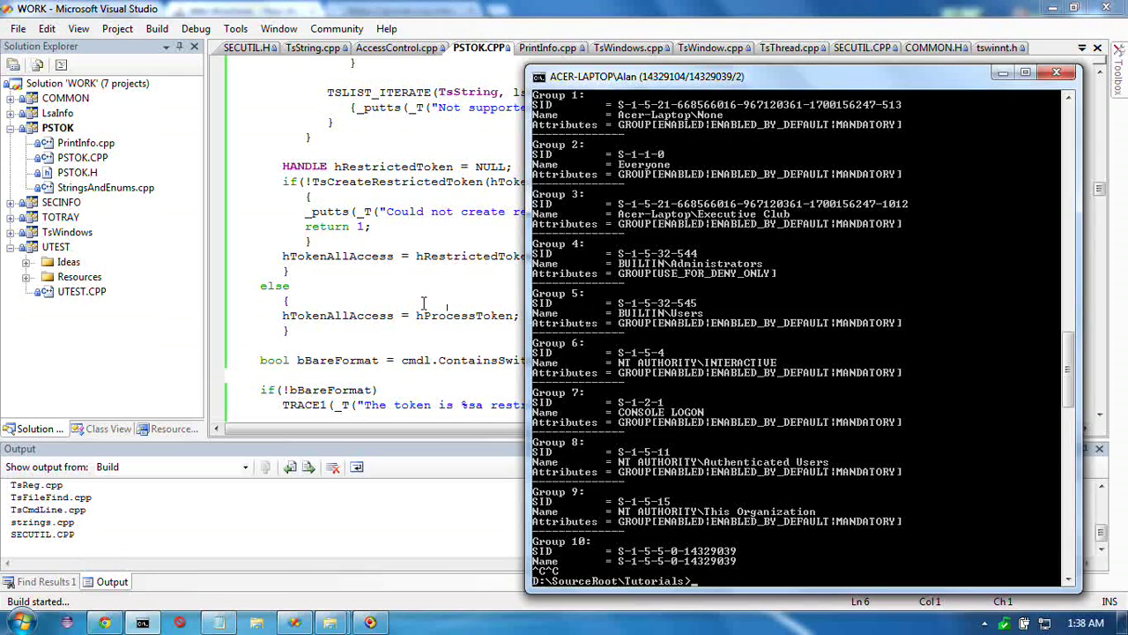
Switch to Visual Studio, inspect the hTokenAllAccess assignments in PSTOK.CPP, and return to the Command Prompt
click(430, 301)
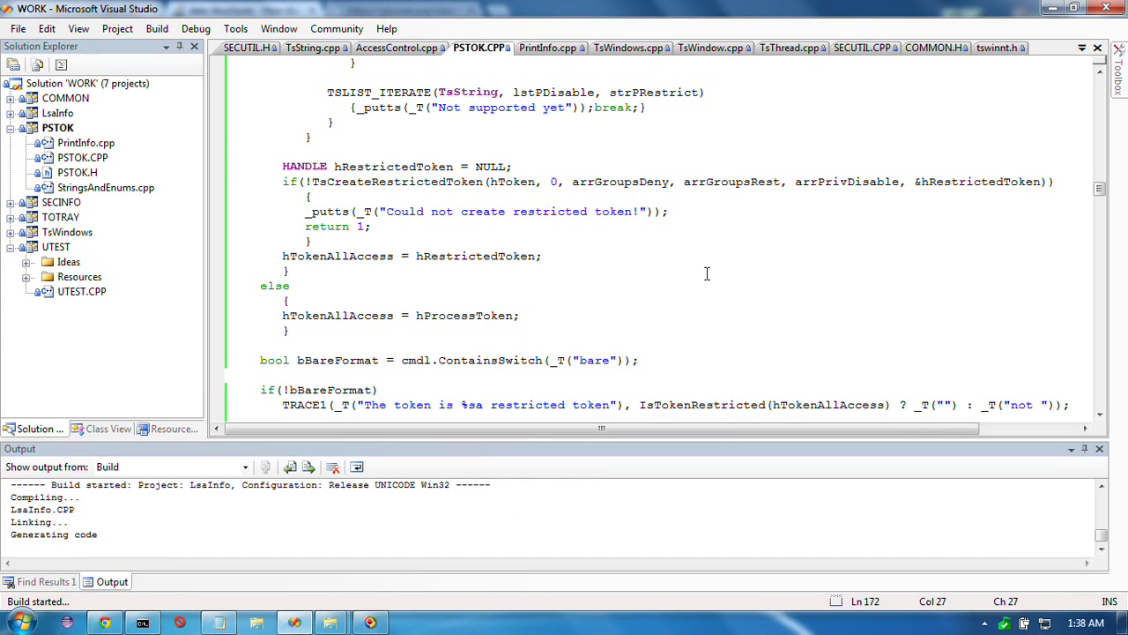
click(373, 315)
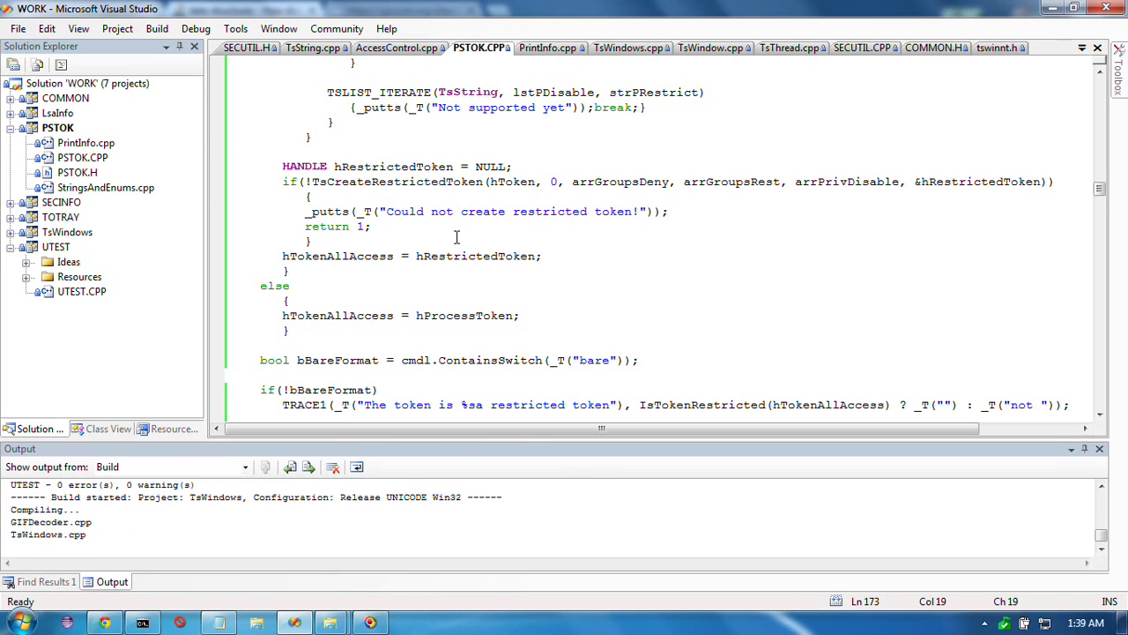
click(416, 256)
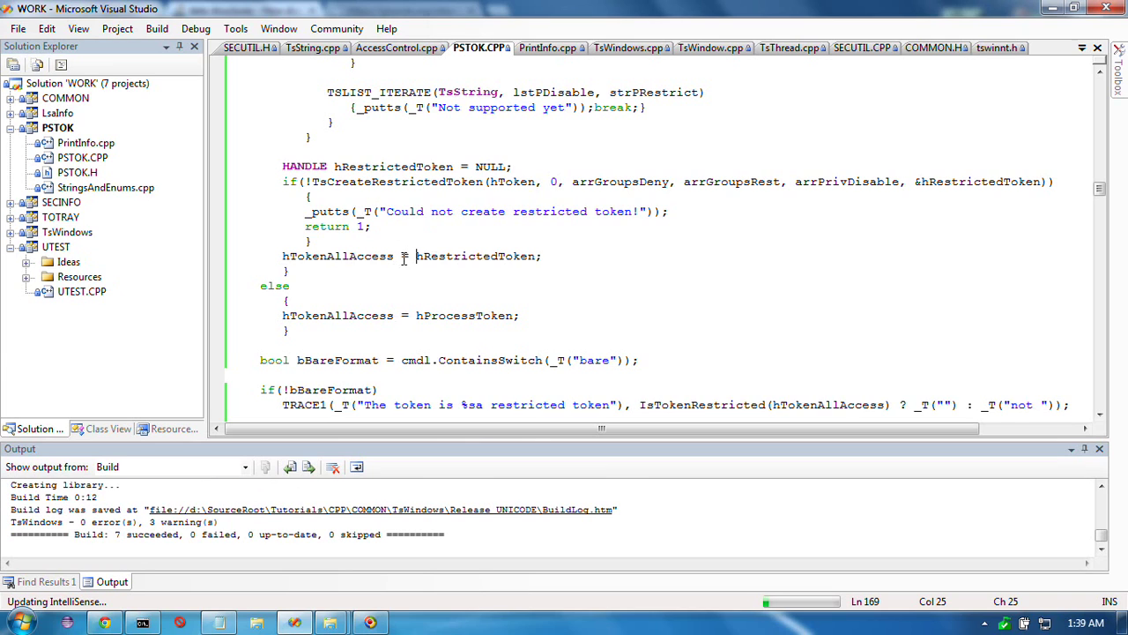
click(143, 623)
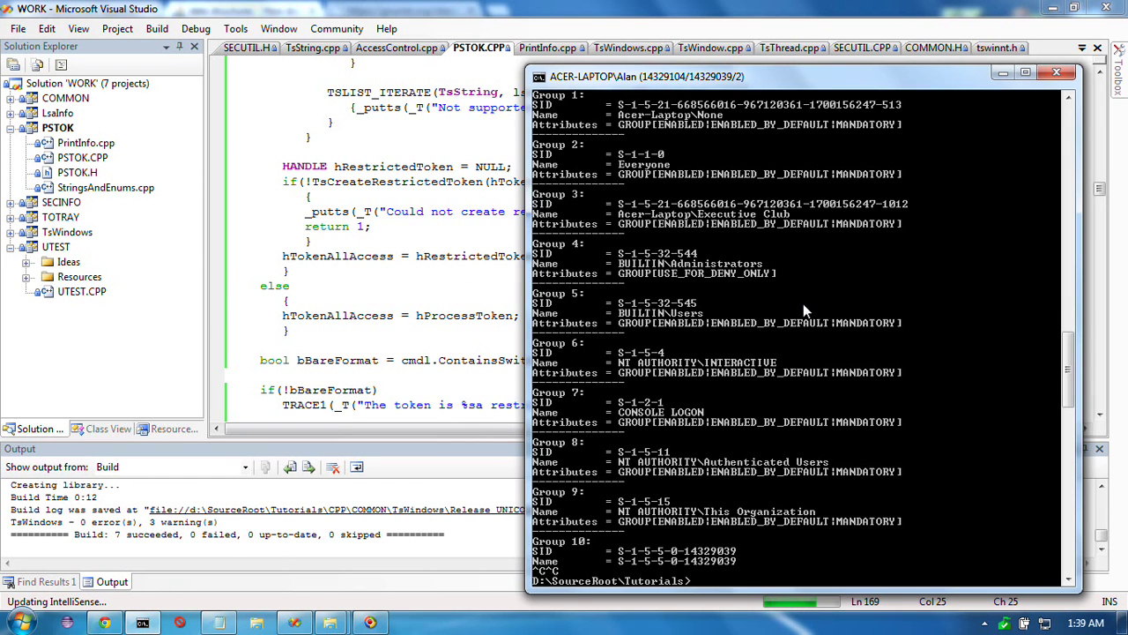